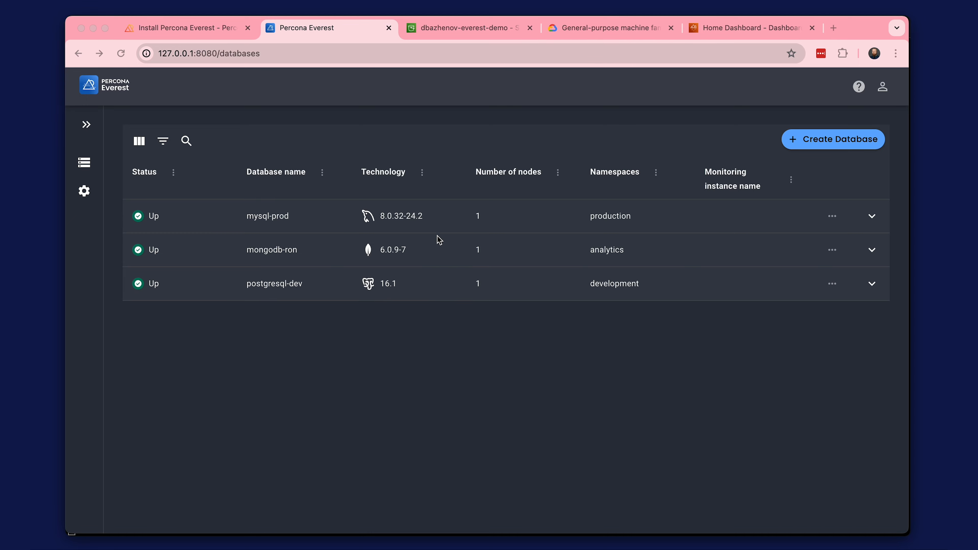
# Open the mysql-prod database for editing and advance past basic information and resources to its scheduled backups settings.
pyautogui.click(506, 212)
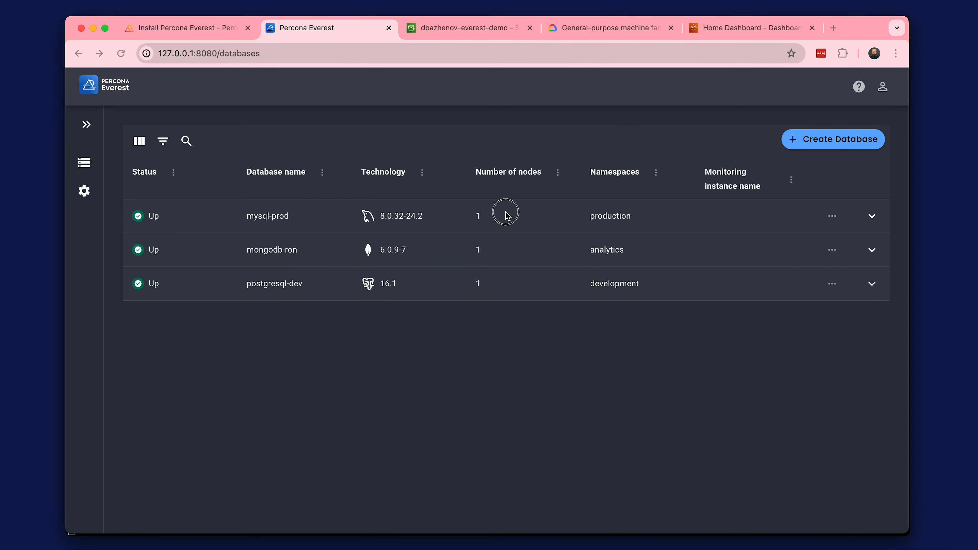
pyautogui.click(872, 216)
pyautogui.click(872, 217)
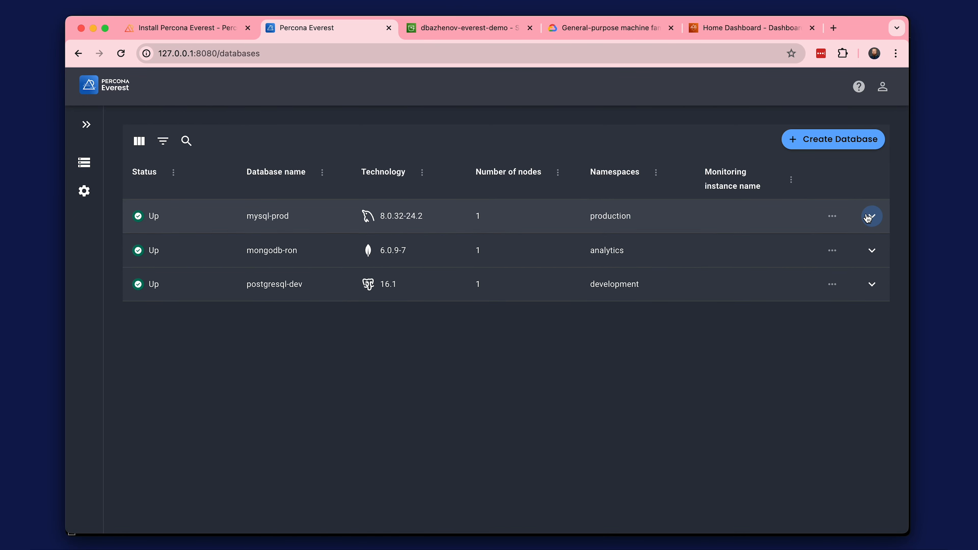
pyautogui.click(832, 216)
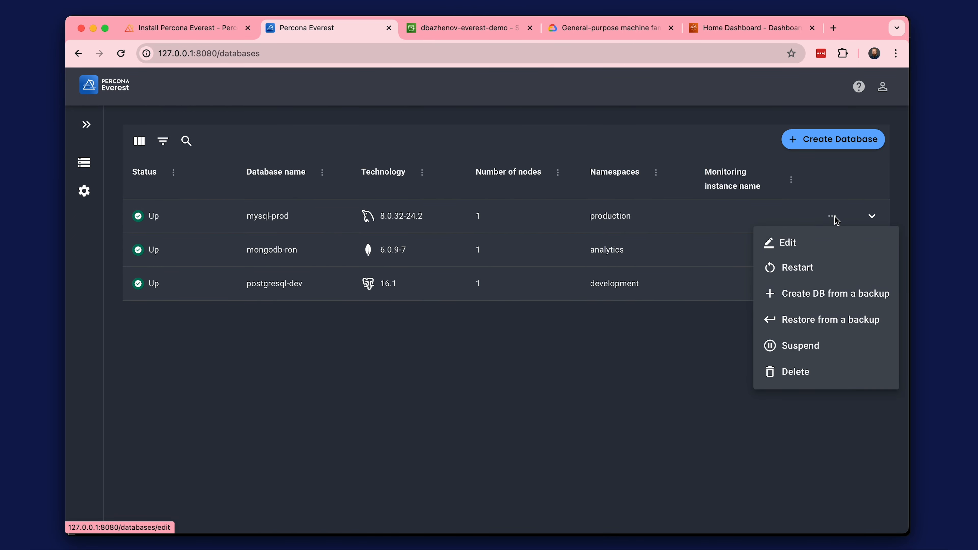
pyautogui.click(803, 245)
pyautogui.scroll(-2, 429, 345)
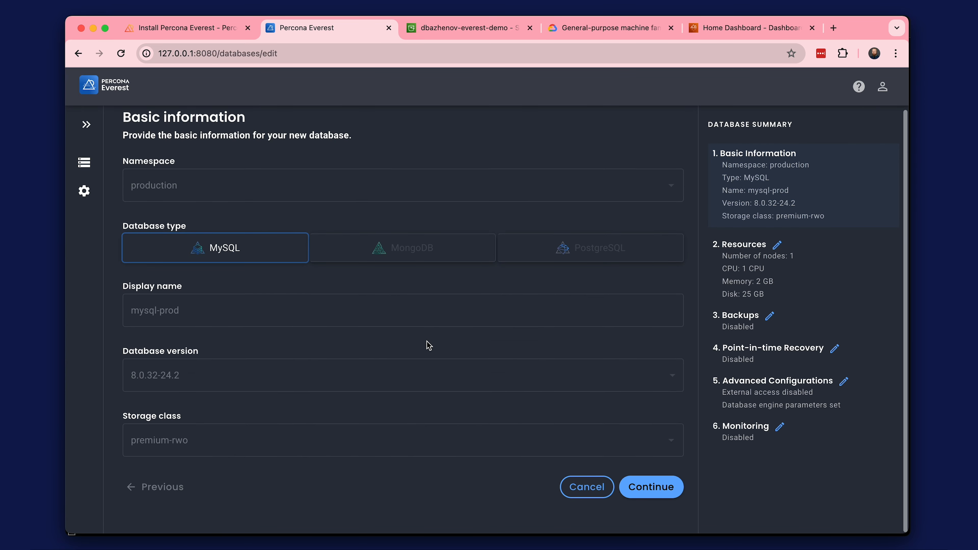
pyautogui.click(641, 485)
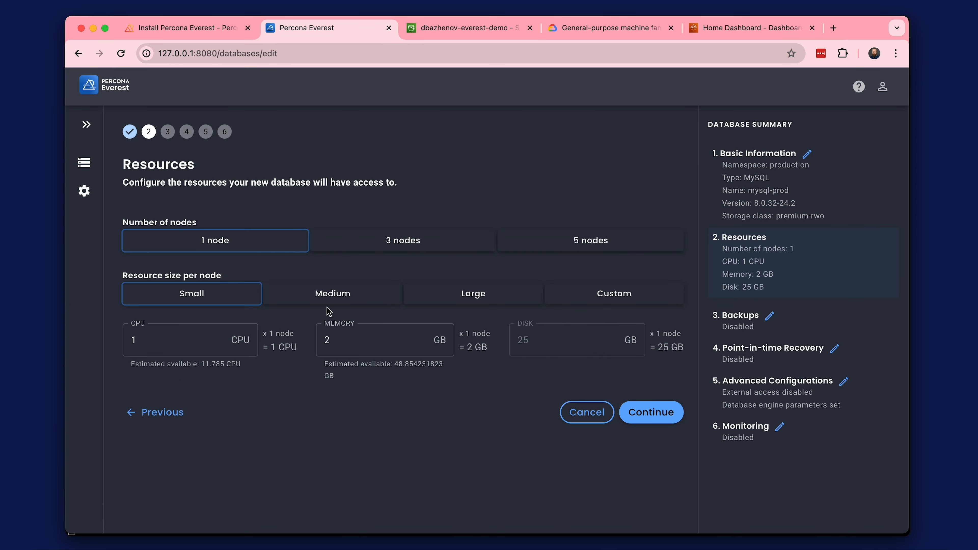
pyautogui.click(634, 411)
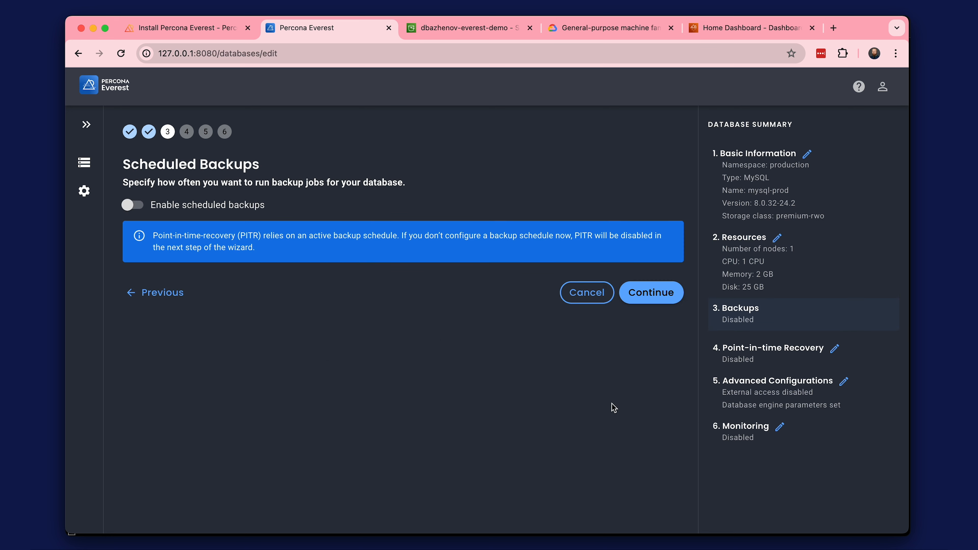
# Enable scheduled backups and begin adding backup storage aws-s3-east, described as amazon-s3, for the production and analytics namespaces.
pyautogui.click(146, 207)
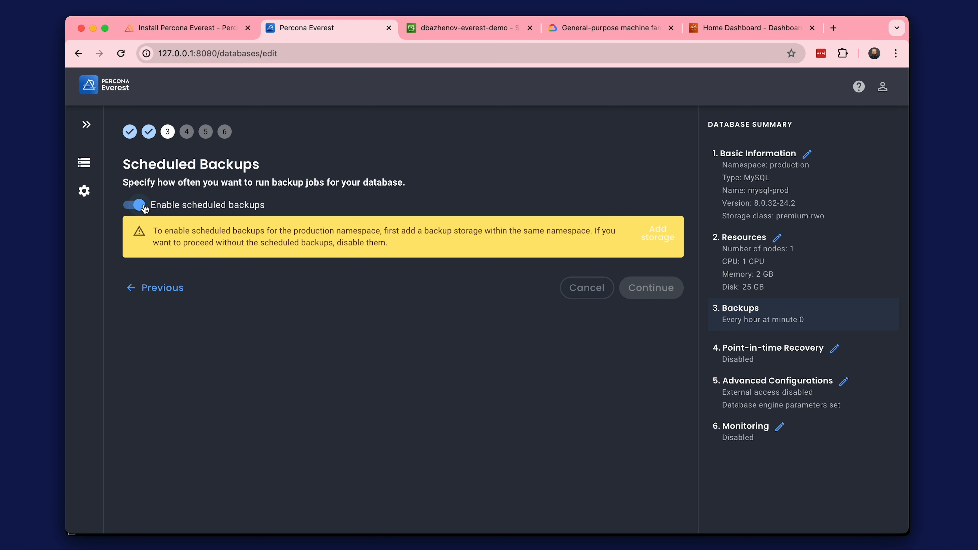
pyautogui.click(657, 233)
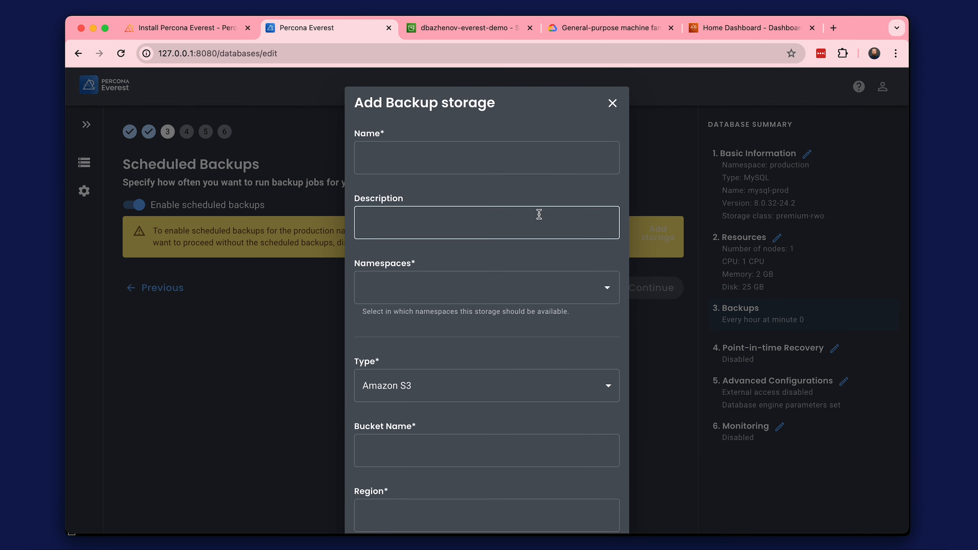
pyautogui.click(420, 154)
pyautogui.write('aws-s3-east')
pyautogui.click(418, 224)
pyautogui.write('amazon-s3')
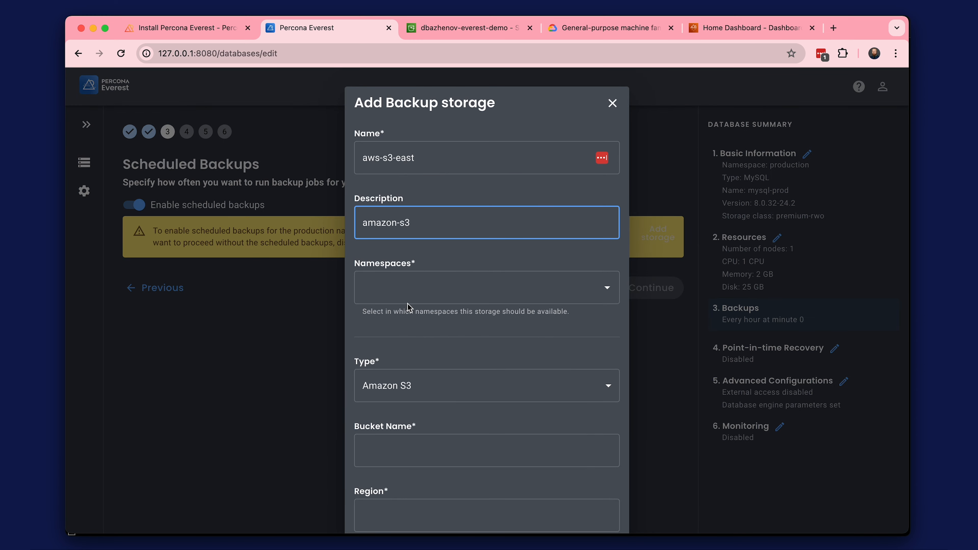
pyautogui.click(411, 294)
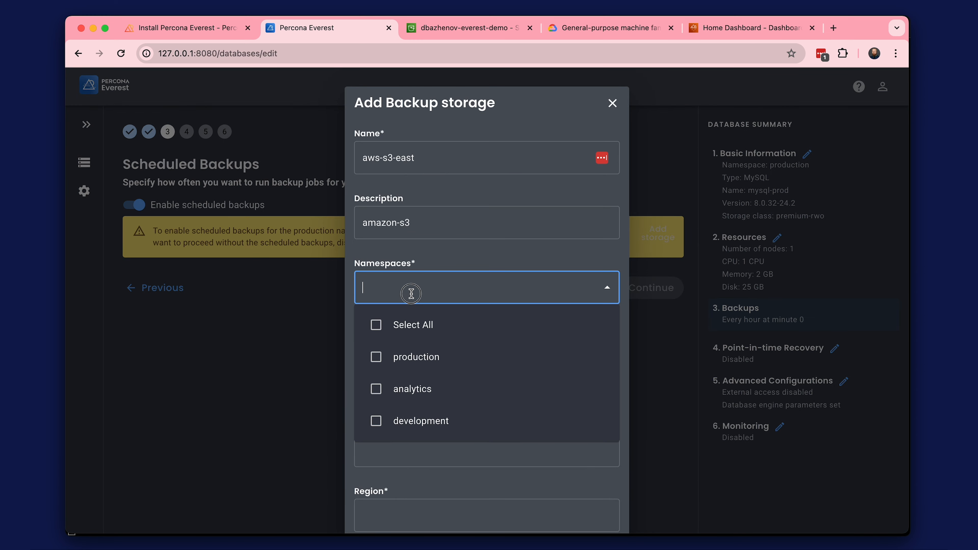
pyautogui.click(388, 365)
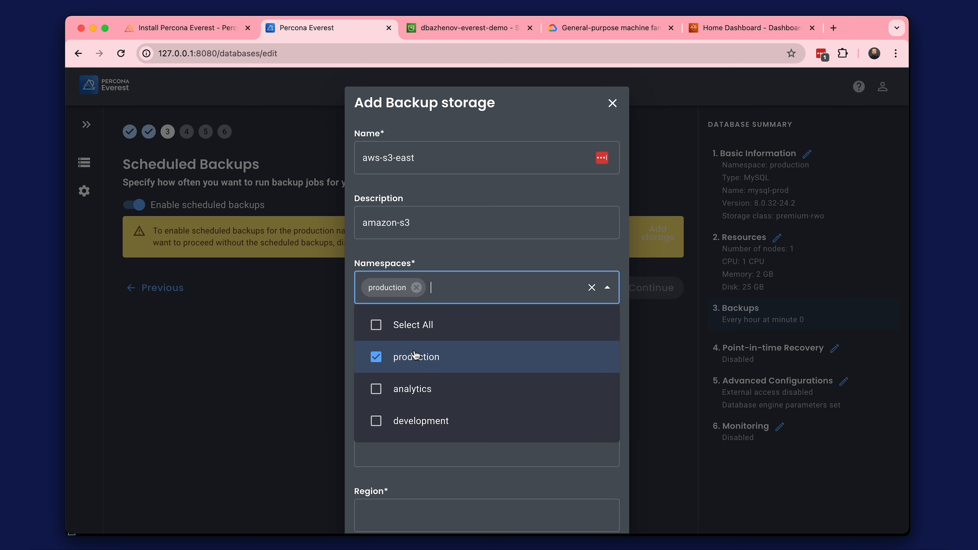
pyautogui.click(413, 388)
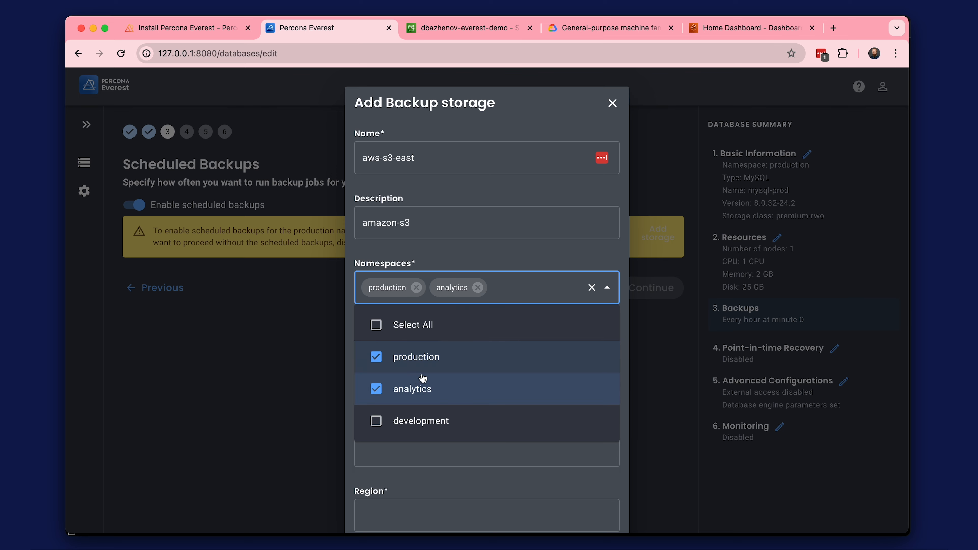
pyautogui.click(498, 253)
pyautogui.scroll(-2, 493, 345)
pyautogui.scroll(-4, 493, 344)
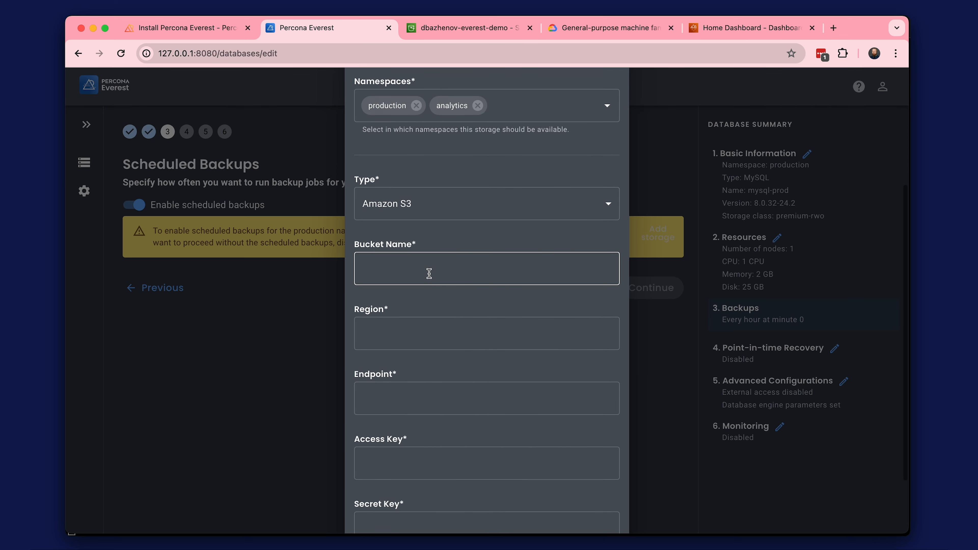
pyautogui.scroll(-2, 454, 377)
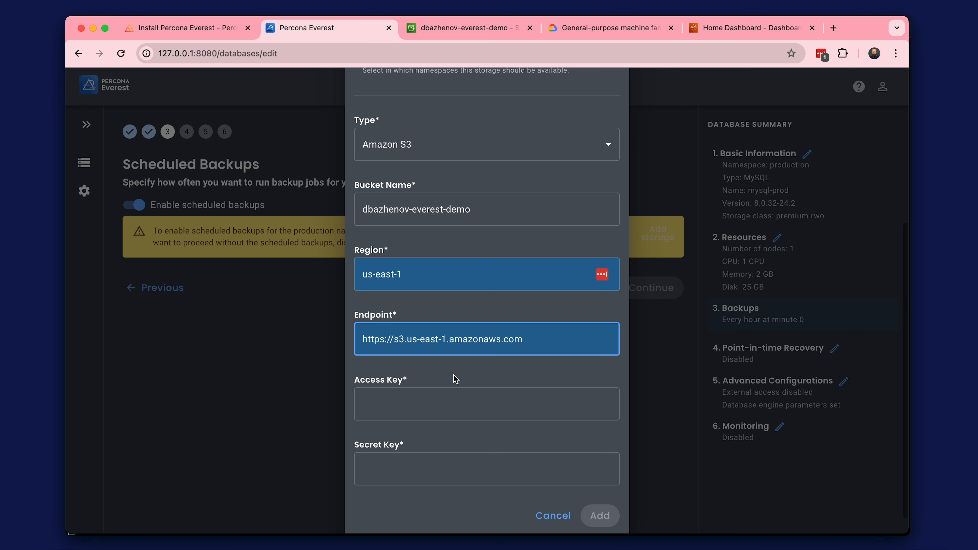
pyautogui.scroll(-1, 455, 378)
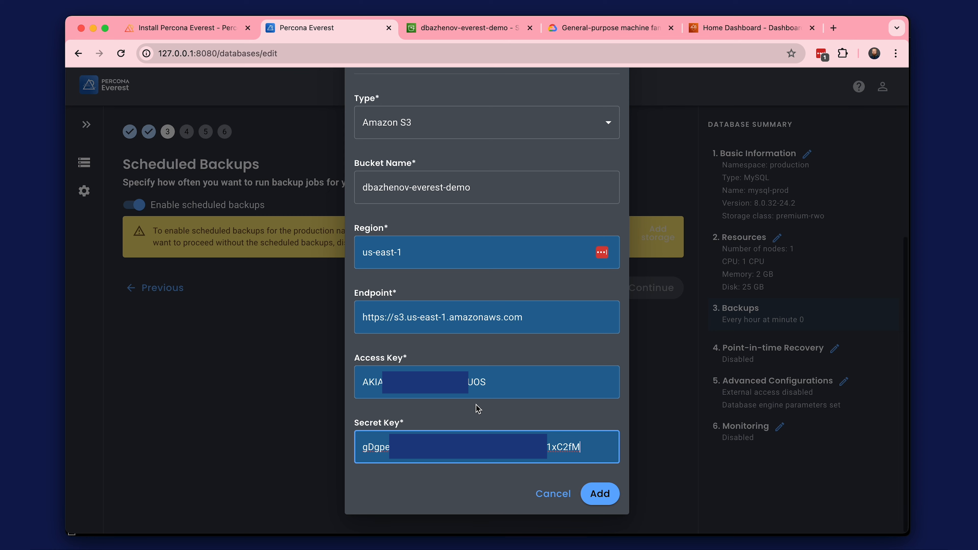
pyautogui.click(598, 494)
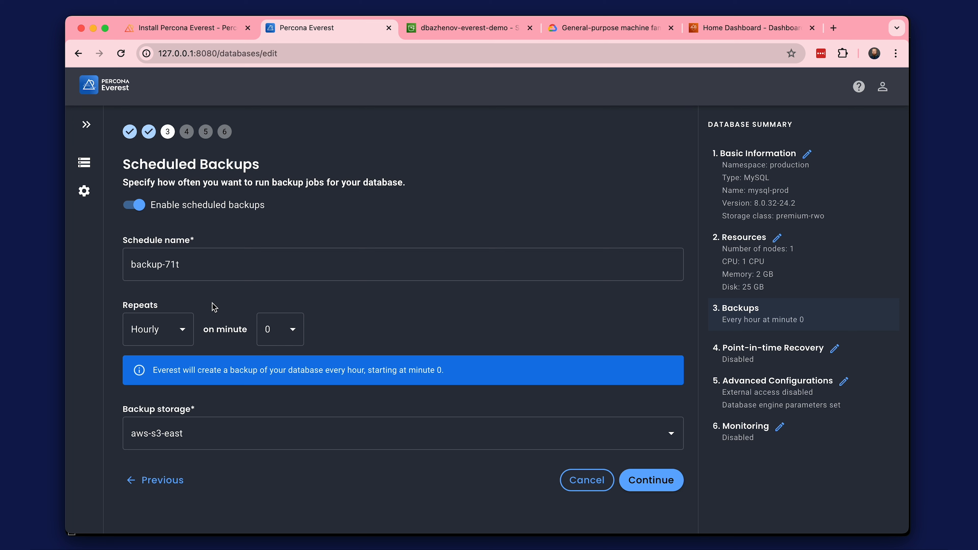
# Name the backup schedule backup-scheduled, set it to repeat daily, and proceed to point-in-time recovery.
pyautogui.click(166, 265)
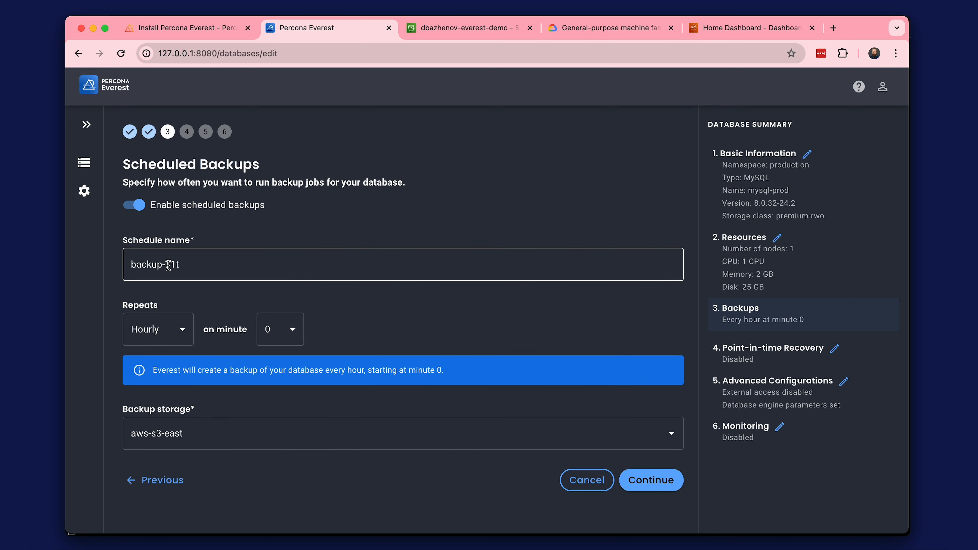
pyautogui.moveTo(165, 264); pyautogui.dragTo(203, 266)
pyautogui.write('scheduled')
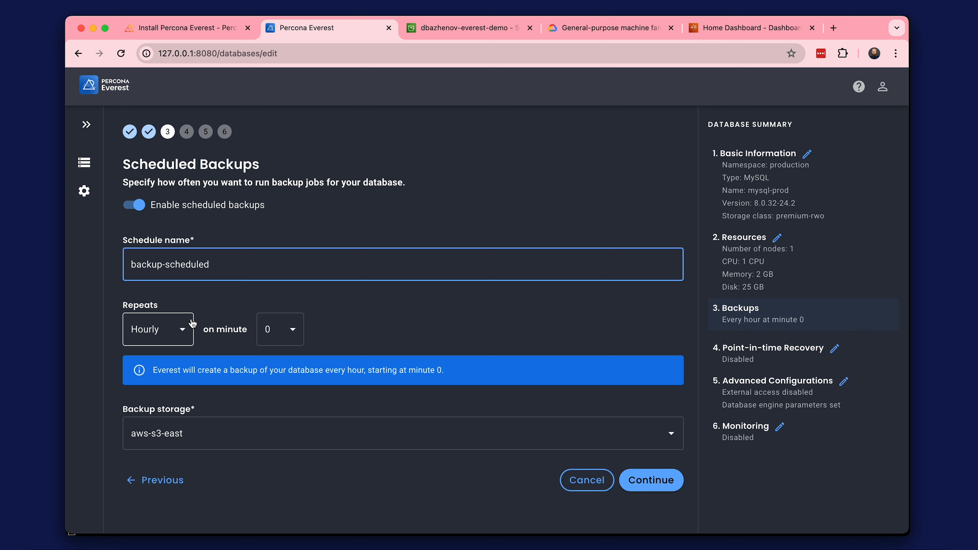
pyautogui.click(180, 330)
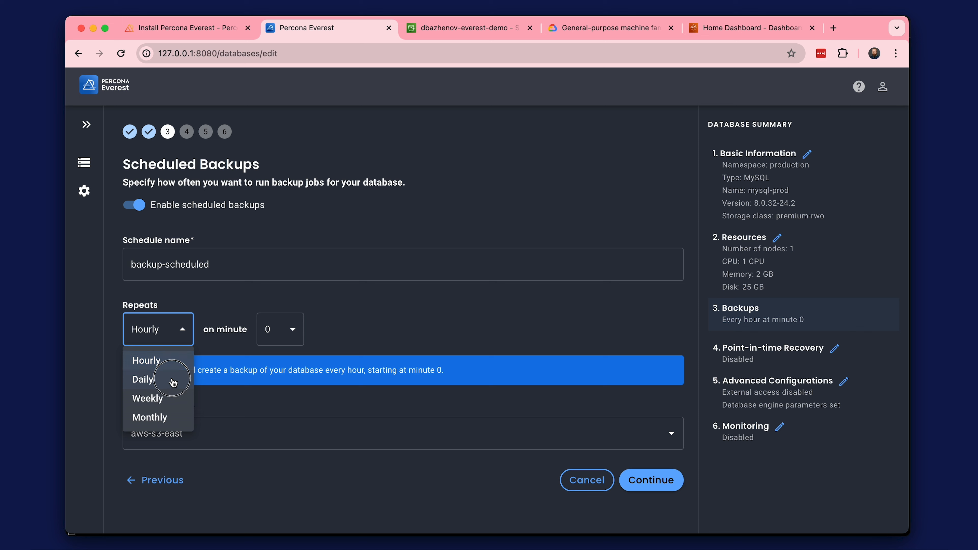
pyautogui.click(173, 380)
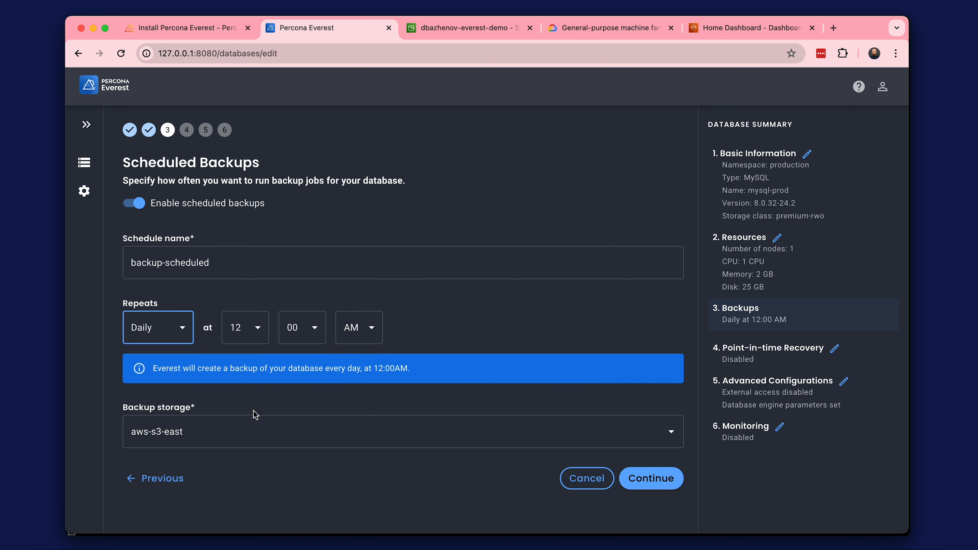
pyautogui.click(672, 435)
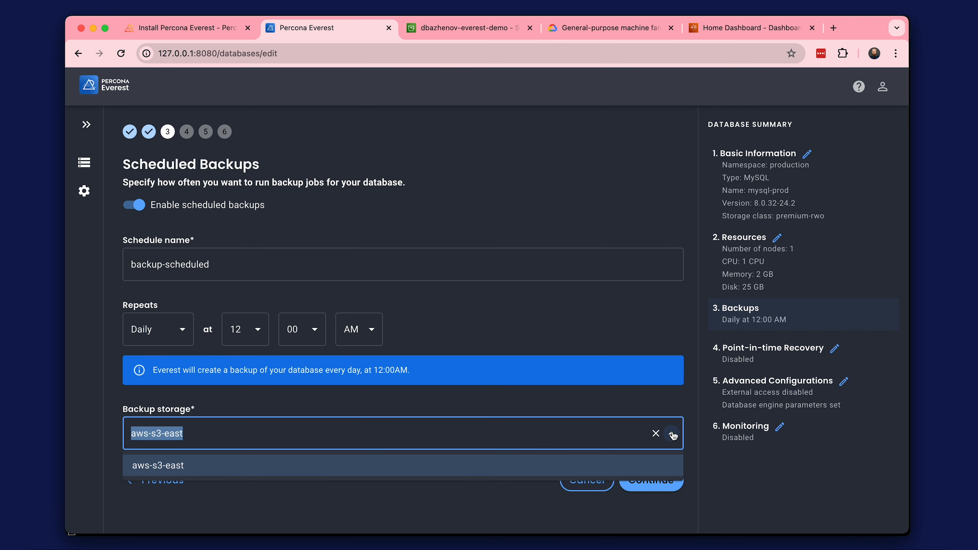
pyautogui.click(671, 435)
pyautogui.click(651, 481)
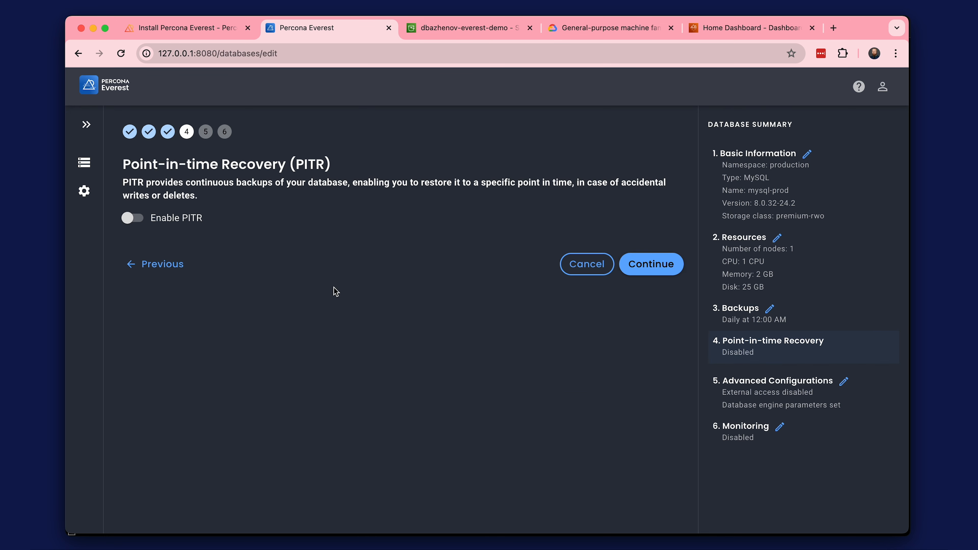
# Enable point-in-time recovery using the aws-s3-east storage and submit the mysql-prod database changes.
pyautogui.click(139, 221)
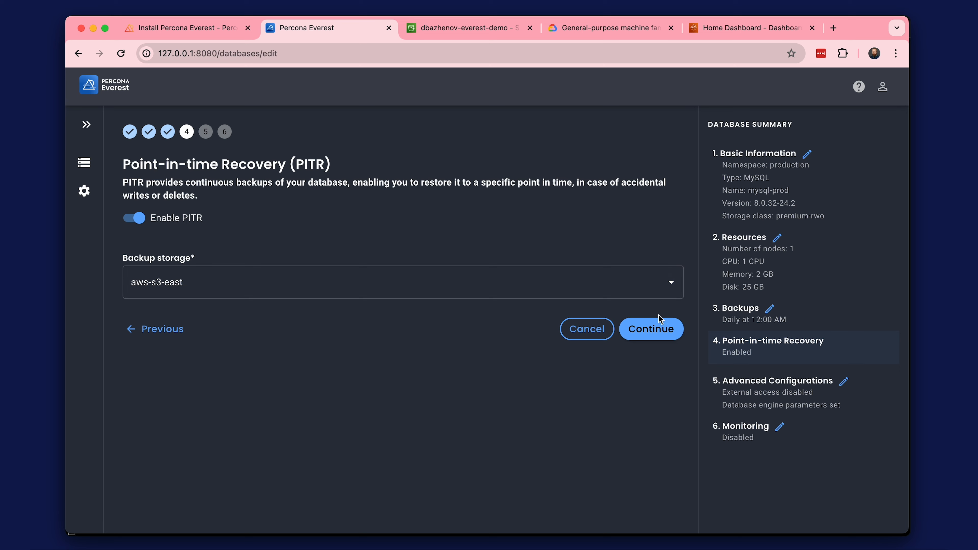
pyautogui.click(659, 333)
pyautogui.click(662, 311)
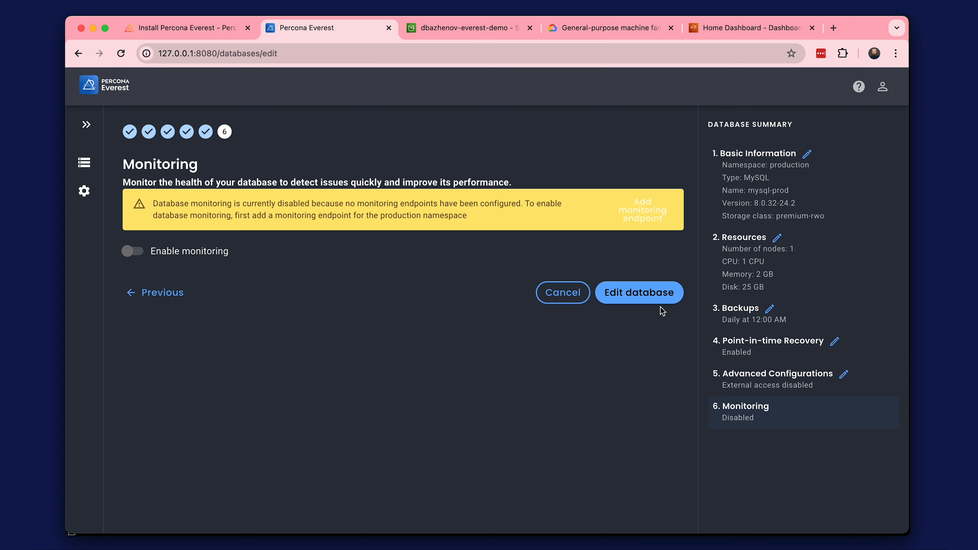
pyautogui.click(635, 292)
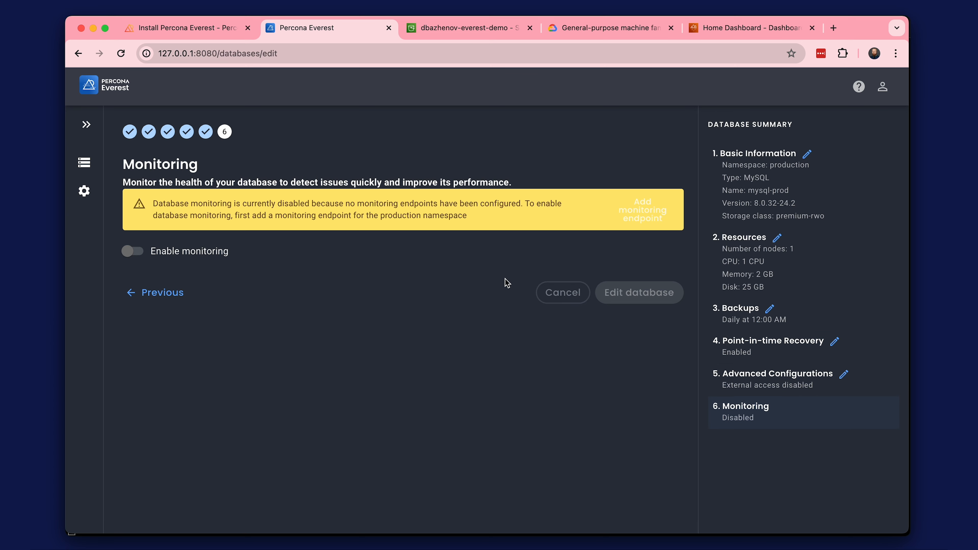
pyautogui.click(474, 199)
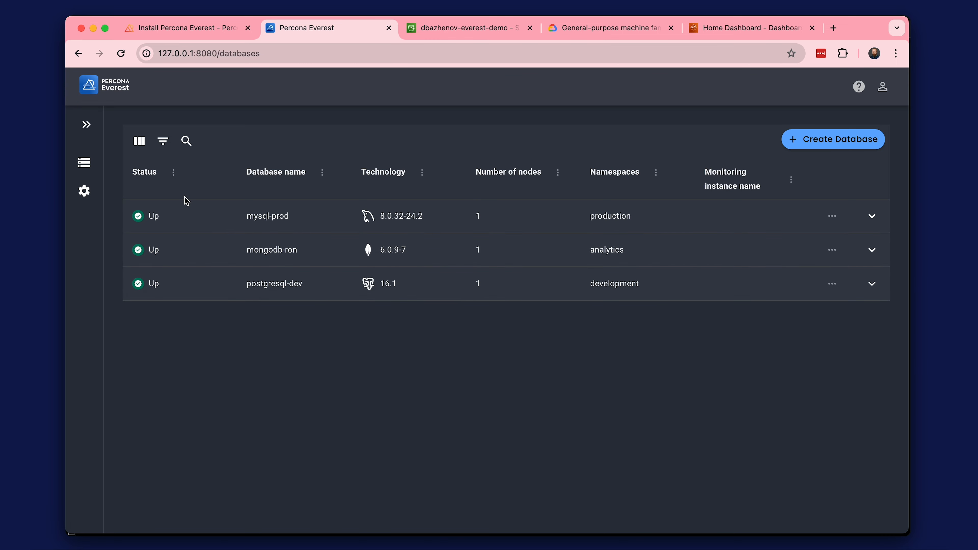
# In the backup storage settings, begin adding a storage named aws-s3-west, described as amazon-3s-dev, for the development namespace.
pyautogui.click(86, 192)
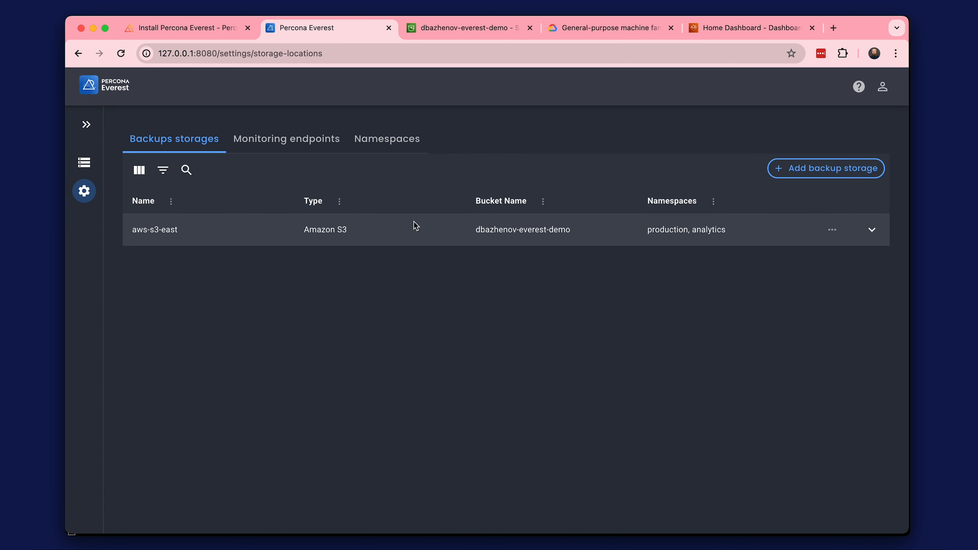
pyautogui.click(805, 174)
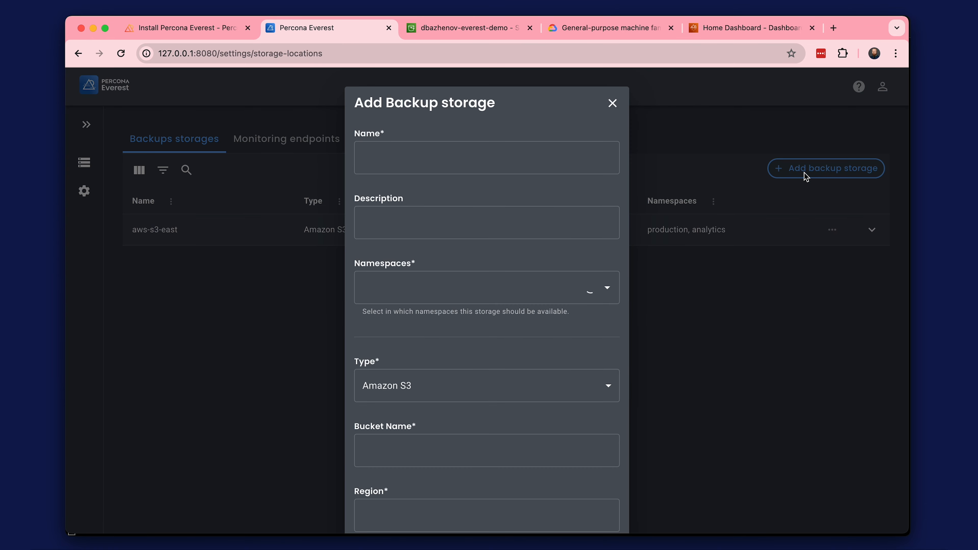
pyautogui.write('aws-s3-west')
pyautogui.click(404, 220)
pyautogui.write('amazon-3s-dev')
pyautogui.click(418, 289)
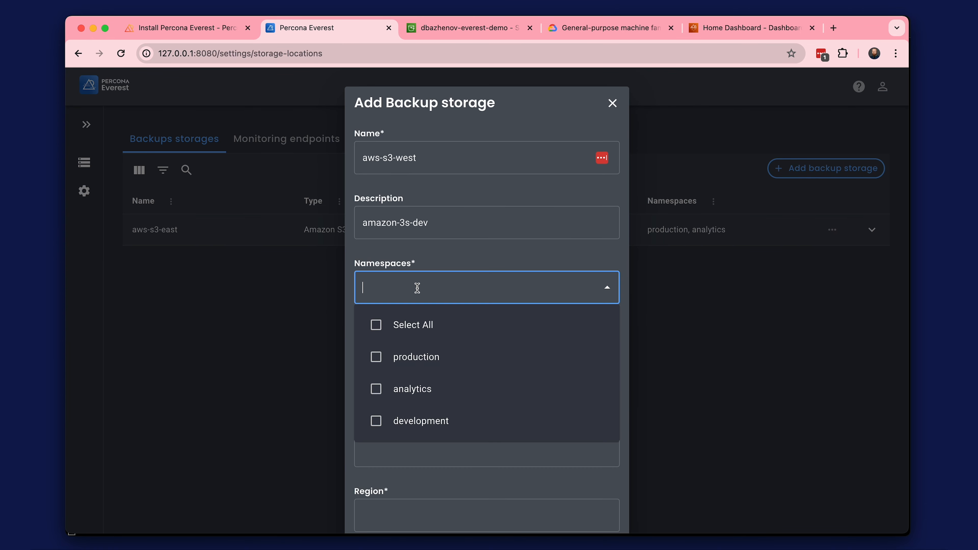
pyautogui.click(422, 420)
pyautogui.click(501, 251)
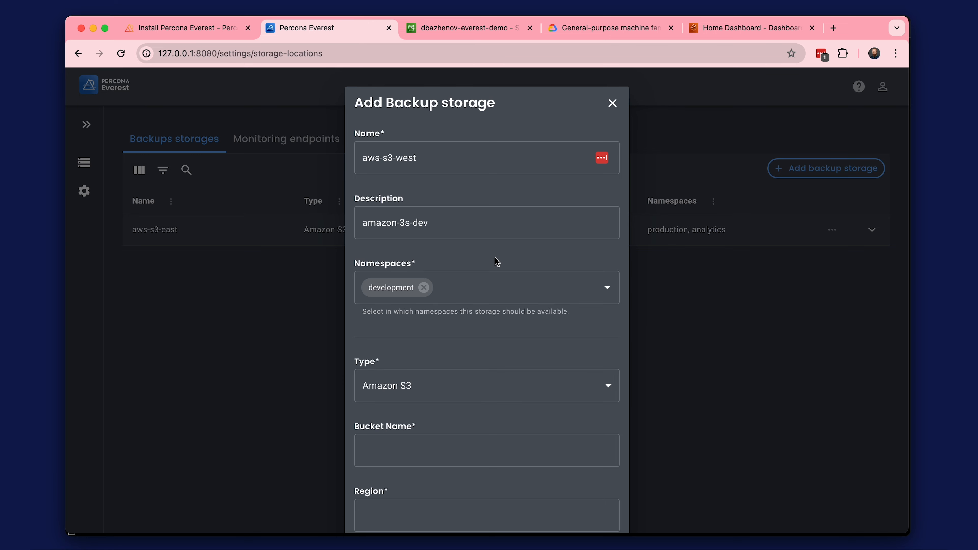
pyautogui.scroll(-5, 494, 255)
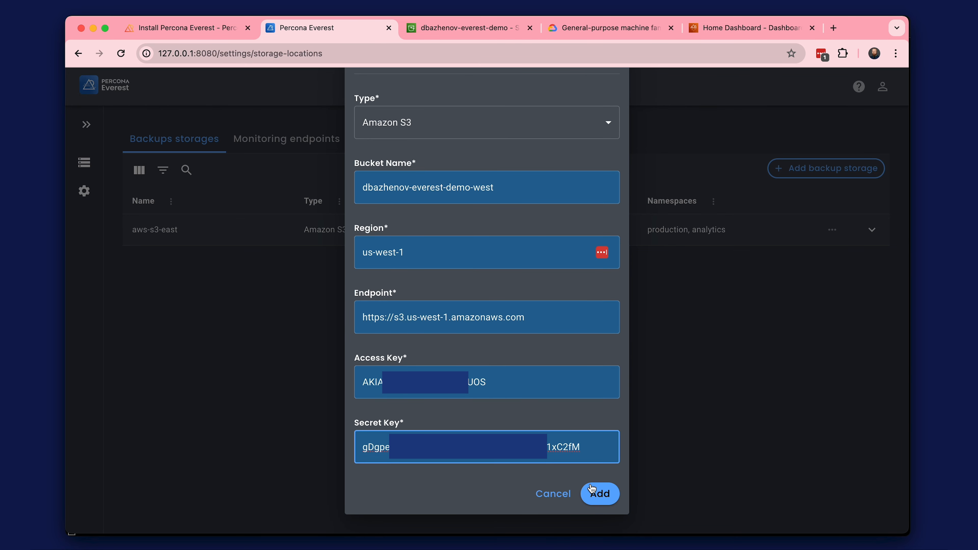
pyautogui.click(592, 489)
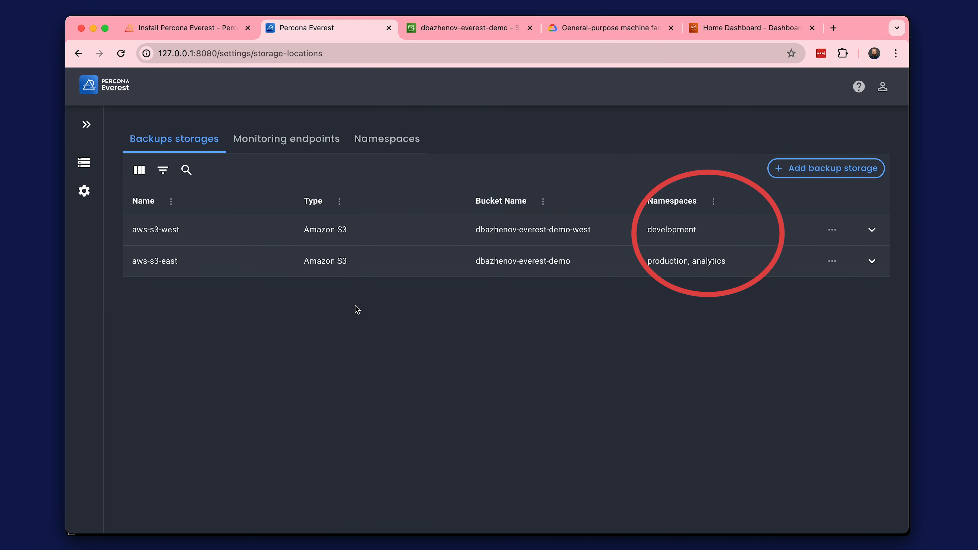
# Return to the databases list and open the backups of the postgresql-dev database.
pyautogui.click(85, 164)
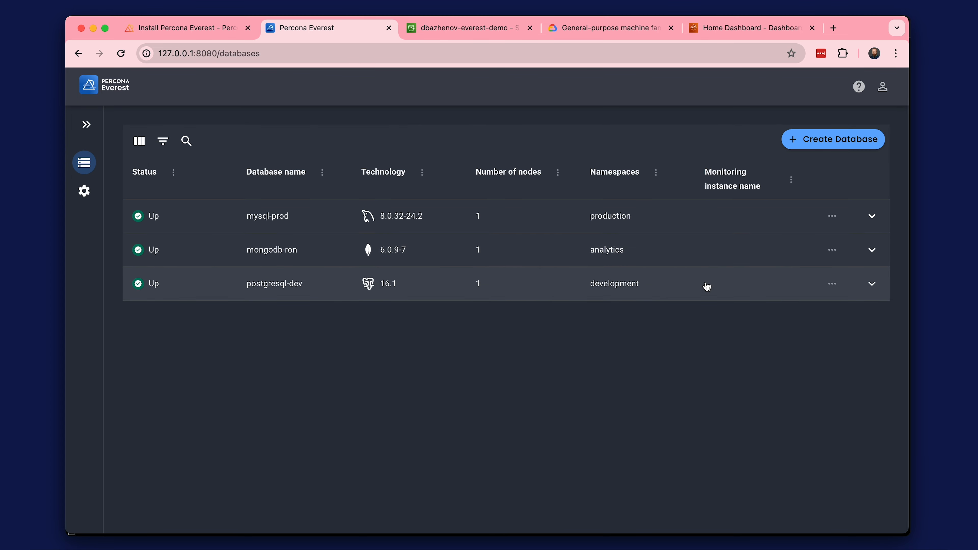
pyautogui.click(871, 284)
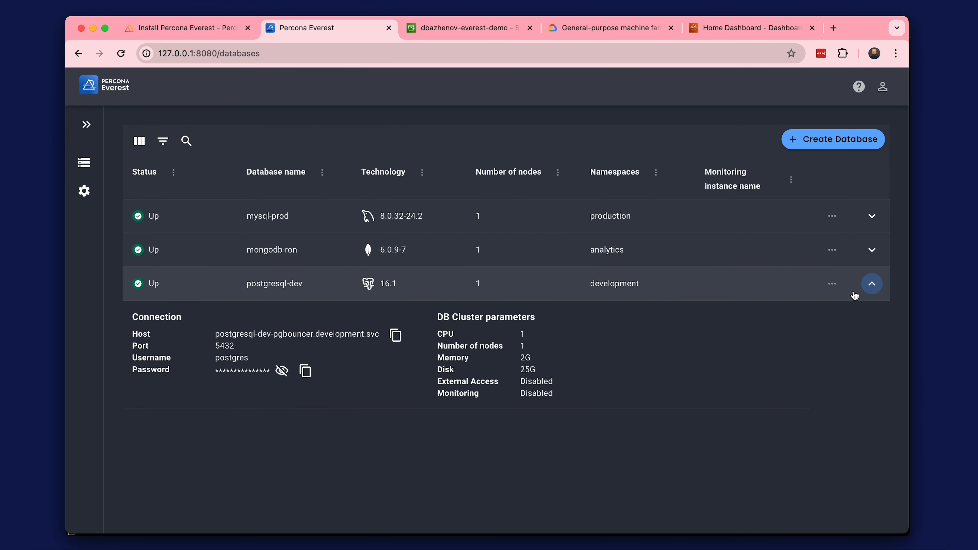
pyautogui.click(298, 285)
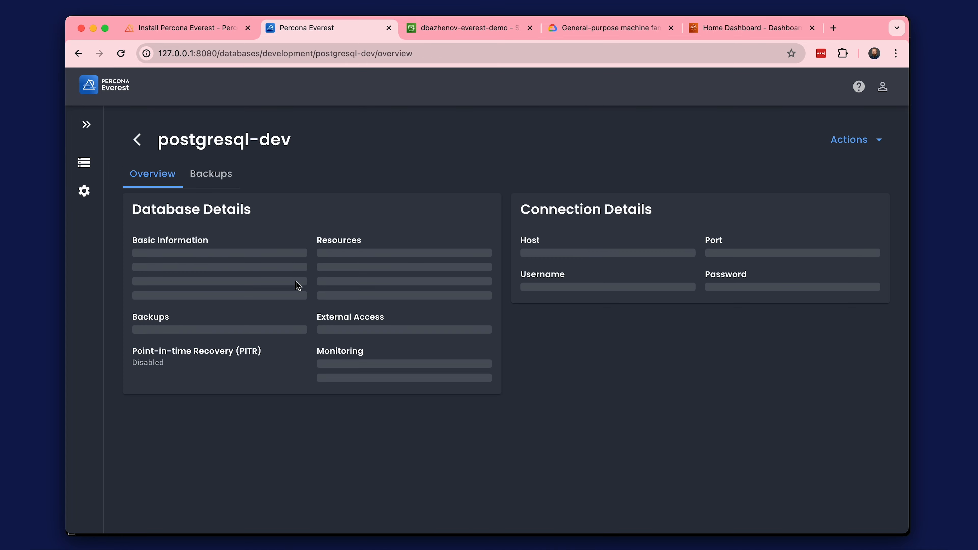
pyautogui.click(221, 182)
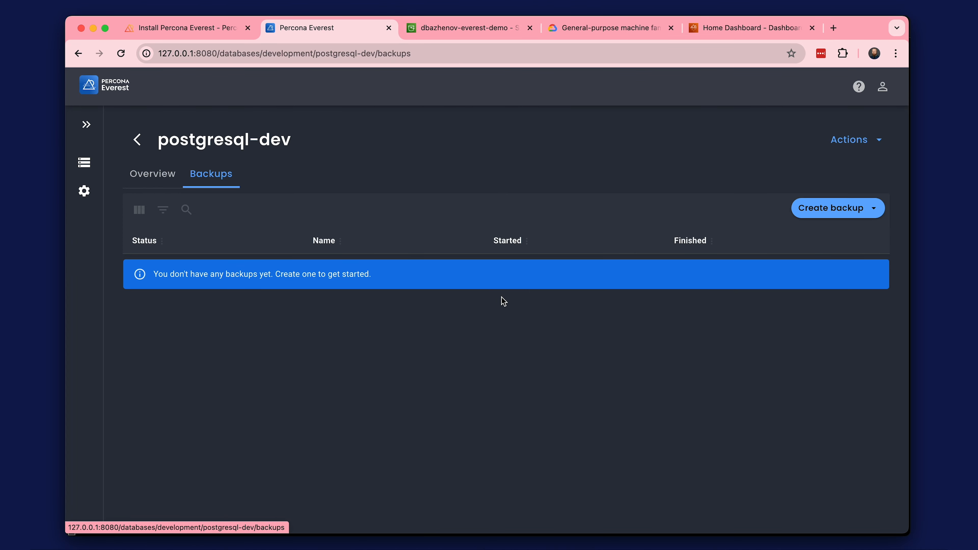
# Create an hourly backup schedule named backup-scheduled for postgresql-dev, running on minute 0 and stored in aws-s3-west.
pyautogui.click(812, 210)
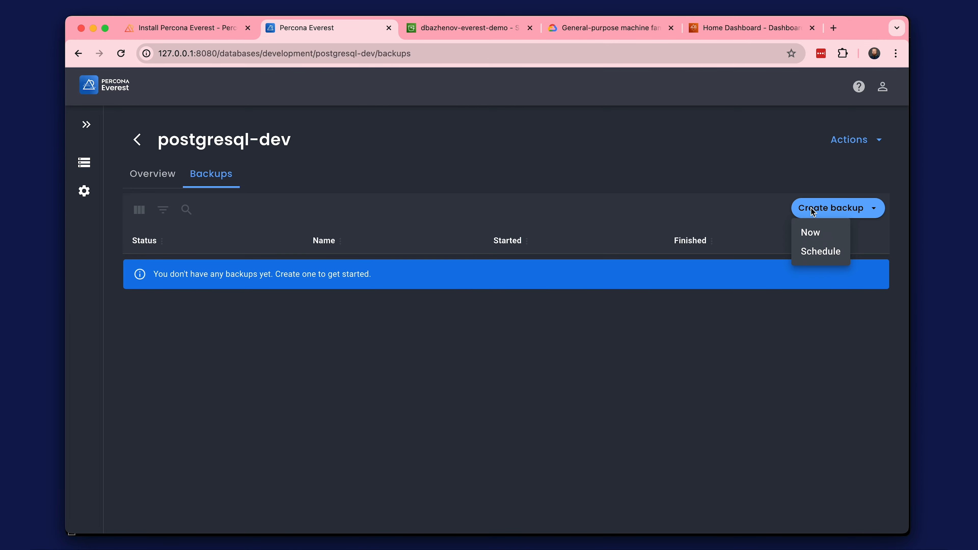
pyautogui.click(821, 251)
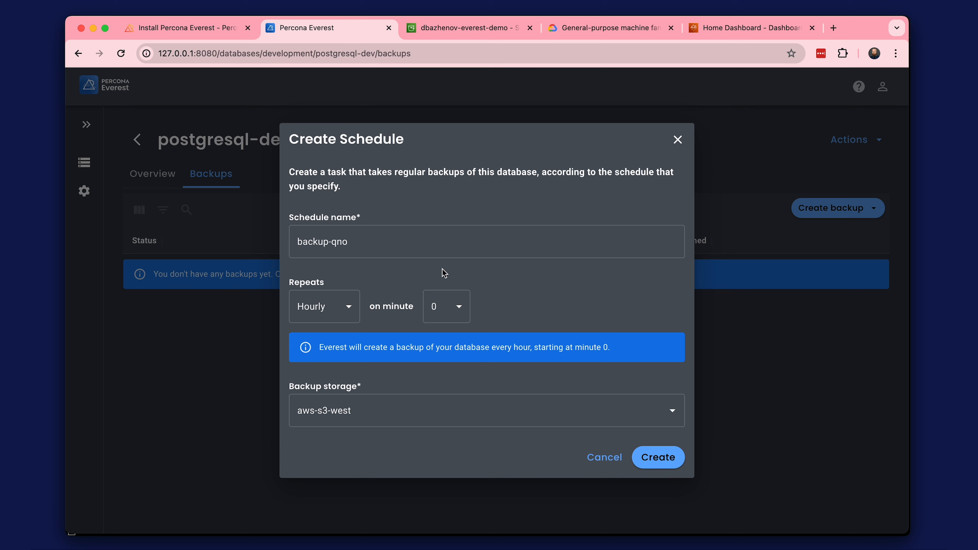
pyautogui.doubleClick(335, 242)
pyautogui.write('sche')
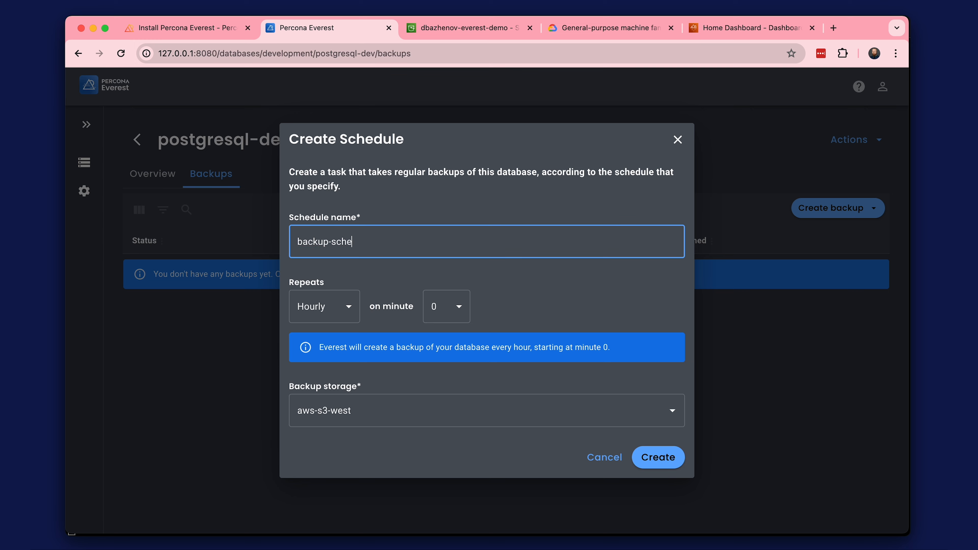
pyautogui.write('duled')
pyautogui.click(365, 405)
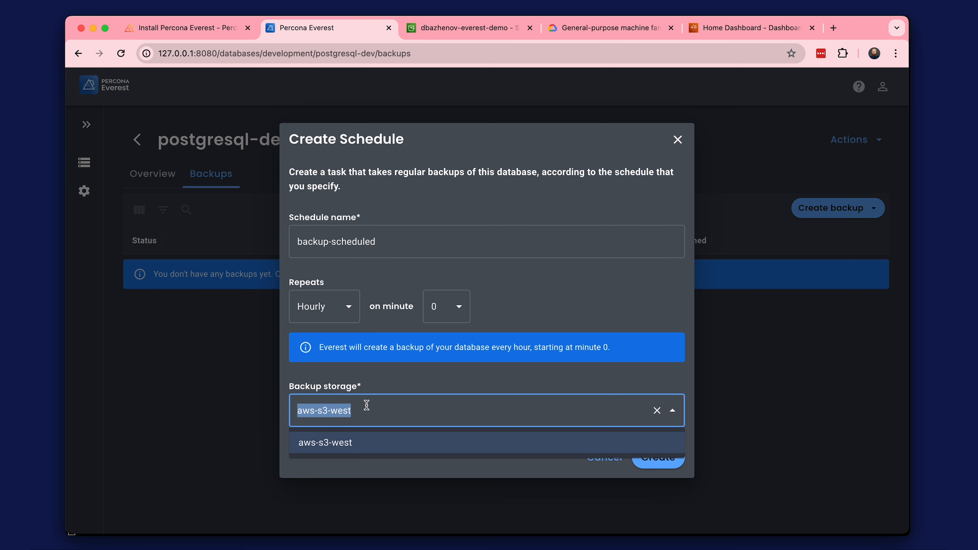
pyautogui.click(364, 446)
pyautogui.click(657, 458)
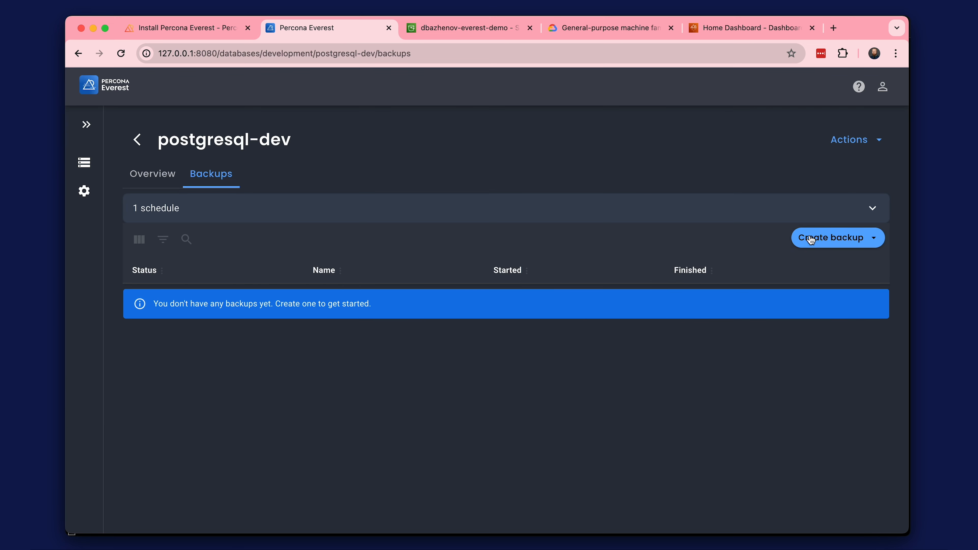
# Create an immediate backup of postgresql-dev named backup-manual in the aws-s3-west storage.
pyautogui.click(816, 240)
pyautogui.click(808, 258)
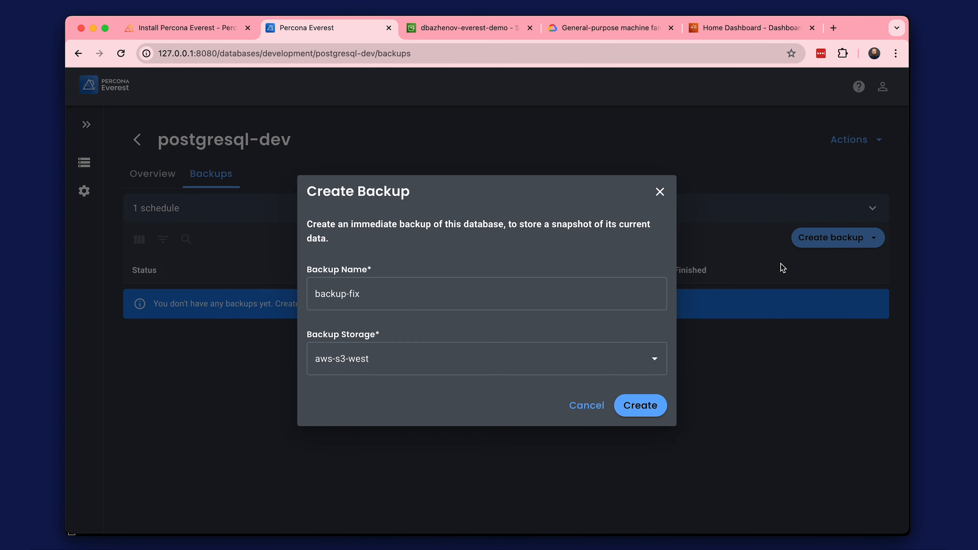
pyautogui.doubleClick(352, 293)
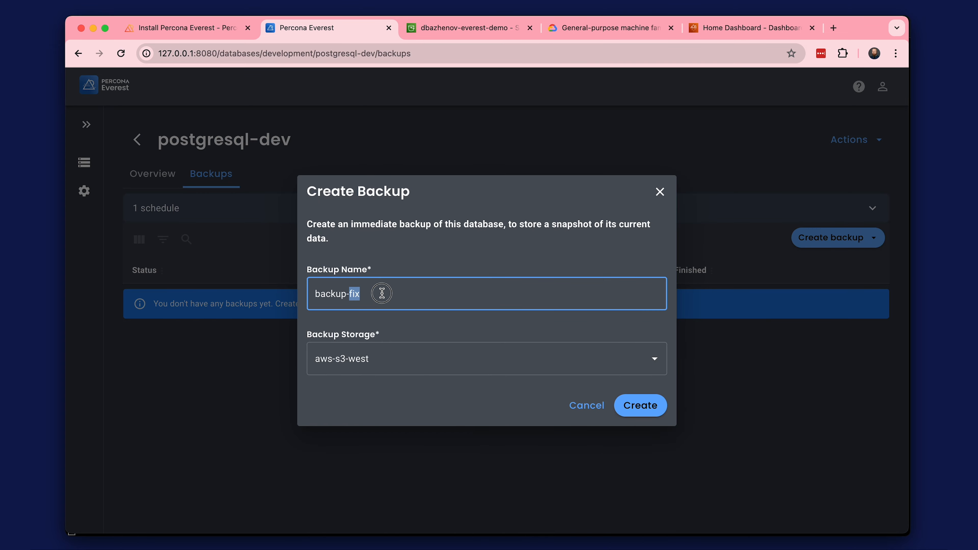
pyautogui.write('manual')
pyautogui.click(652, 404)
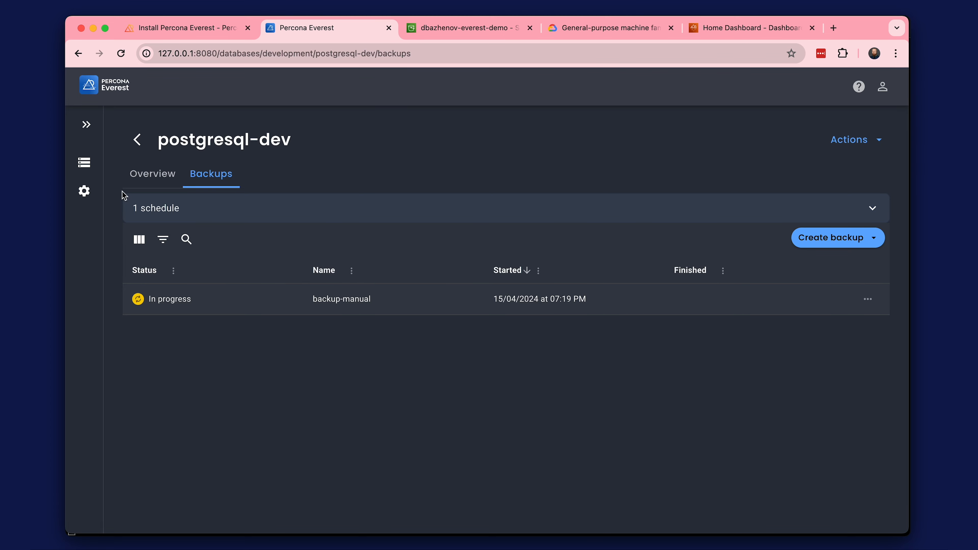
# Open the mongodb-ron database for editing and advance to its scheduled backup settings, keeping the basic information and resources.
pyautogui.click(84, 163)
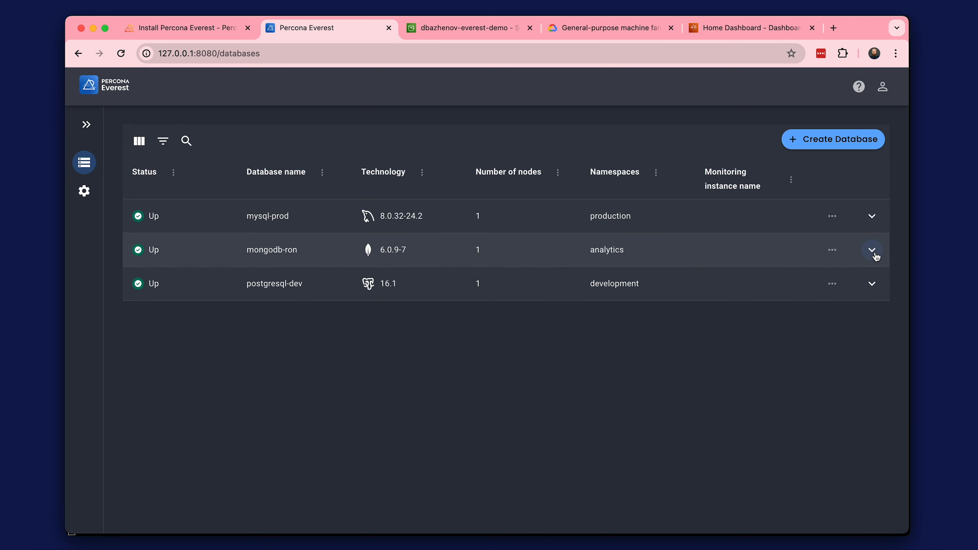
pyautogui.click(832, 251)
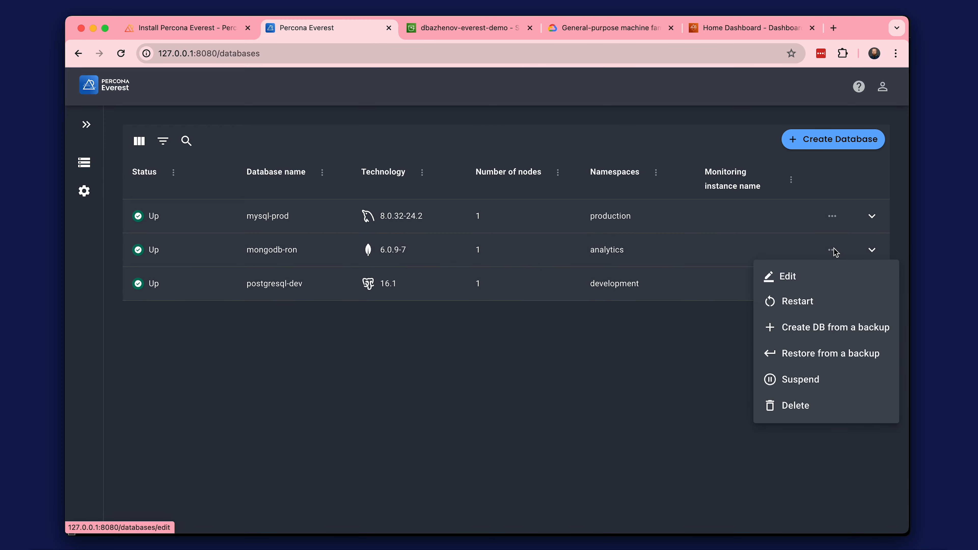
pyautogui.click(817, 277)
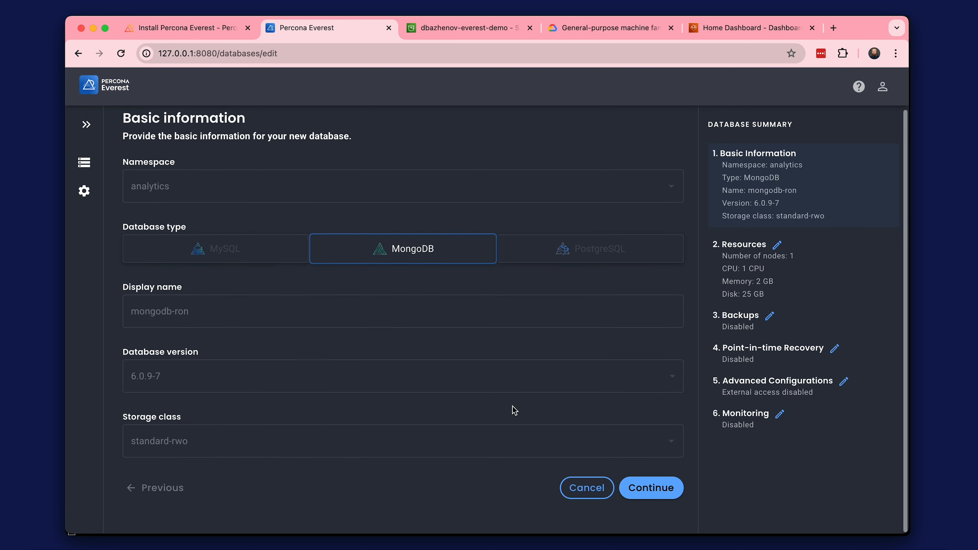
pyautogui.click(650, 487)
pyautogui.click(640, 409)
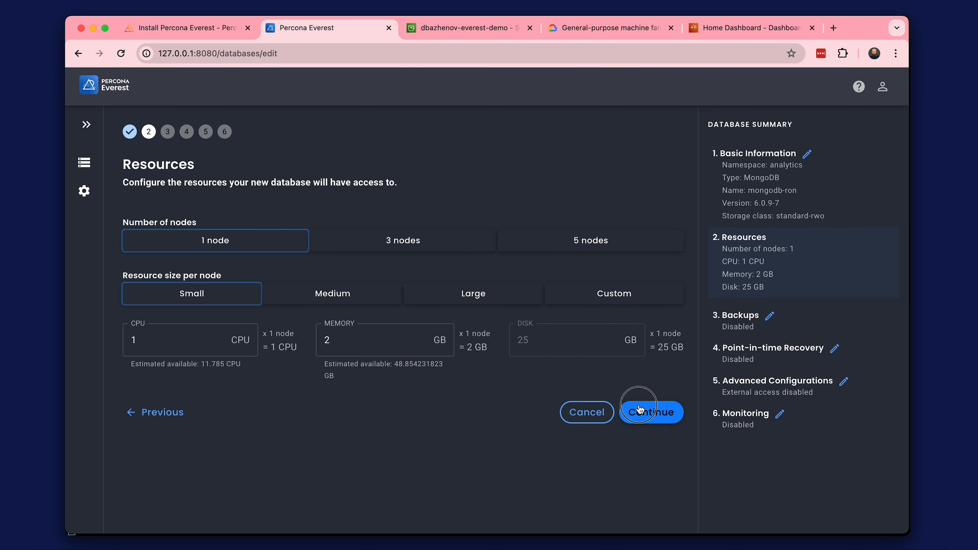
# Enable hourly scheduled backups named backup-scheduled to aws-s3-east for mongodb-ron, and turn on point-in-time recovery.
pyautogui.click(134, 205)
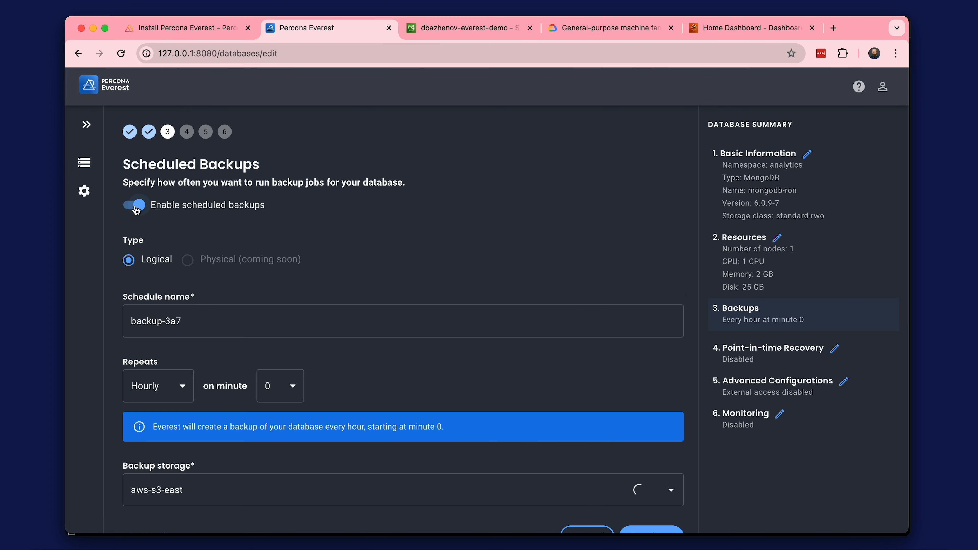
pyautogui.scroll(-2, 269, 305)
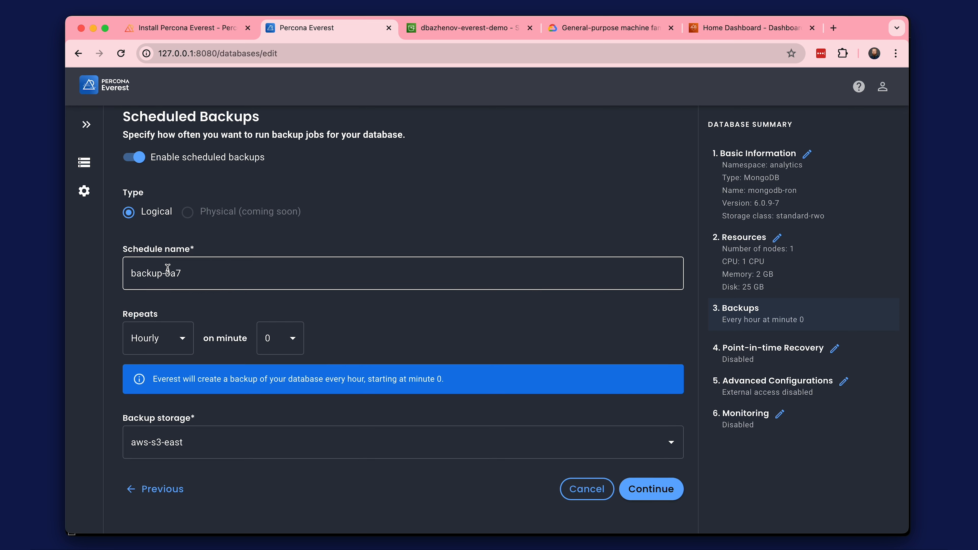
pyautogui.doubleClick(168, 268)
pyautogui.write('scheduled')
pyautogui.click(191, 236)
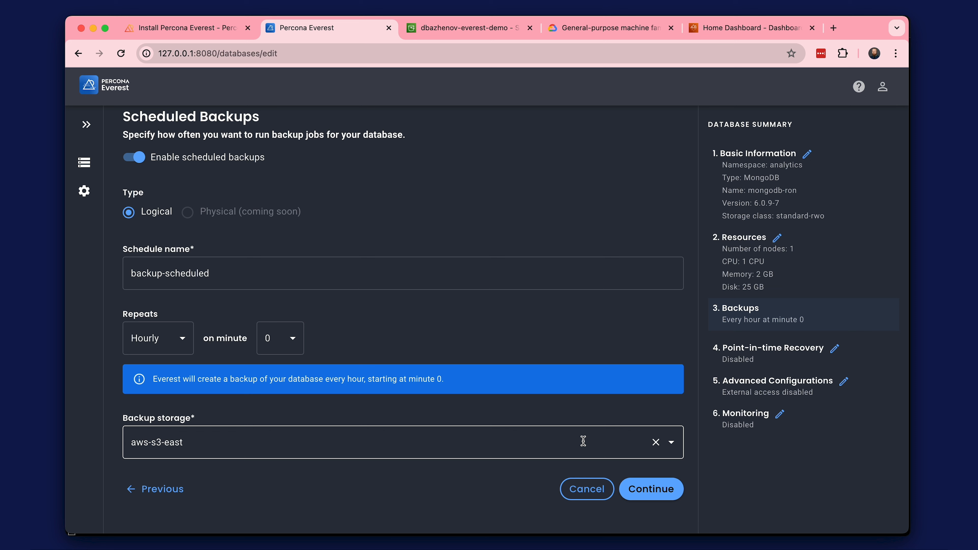
pyautogui.click(671, 444)
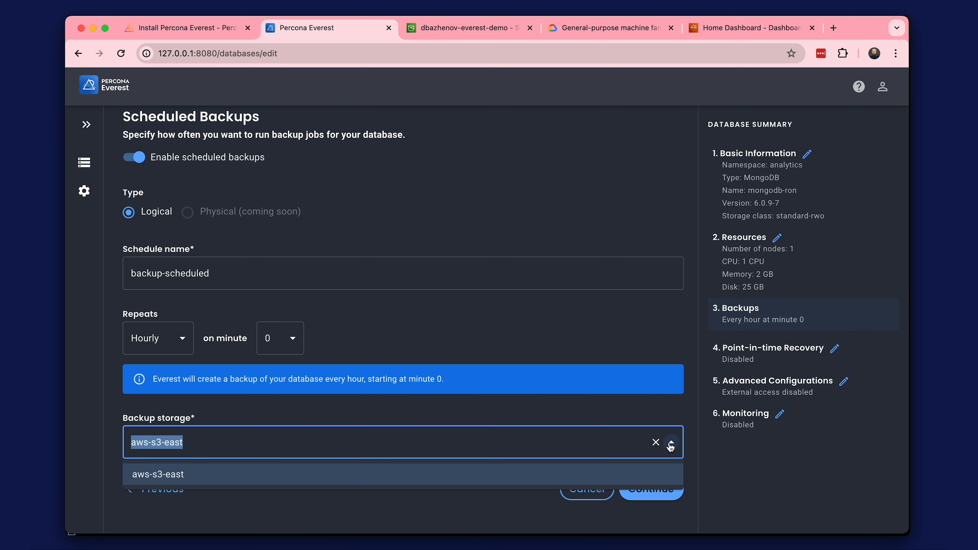
pyautogui.click(666, 473)
pyautogui.click(661, 490)
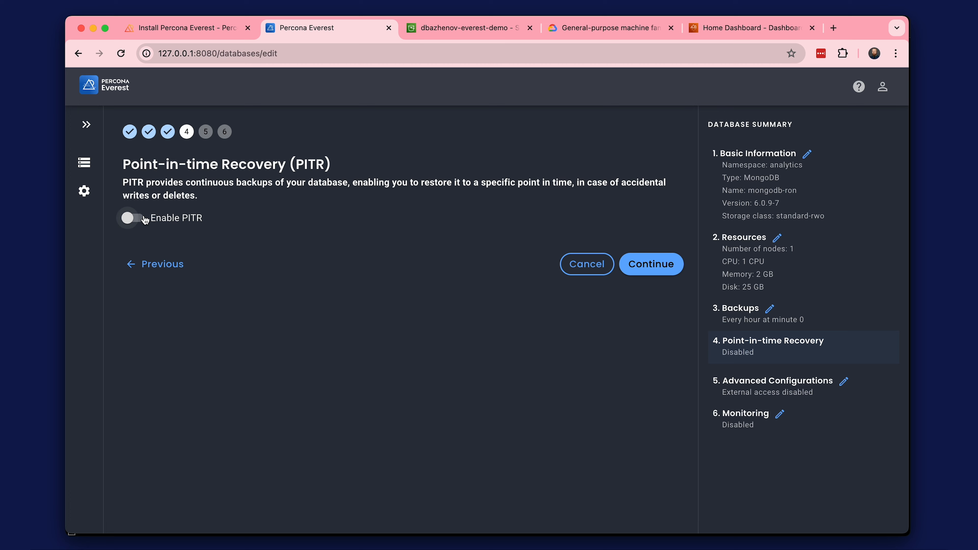
pyautogui.click(130, 218)
pyautogui.click(678, 282)
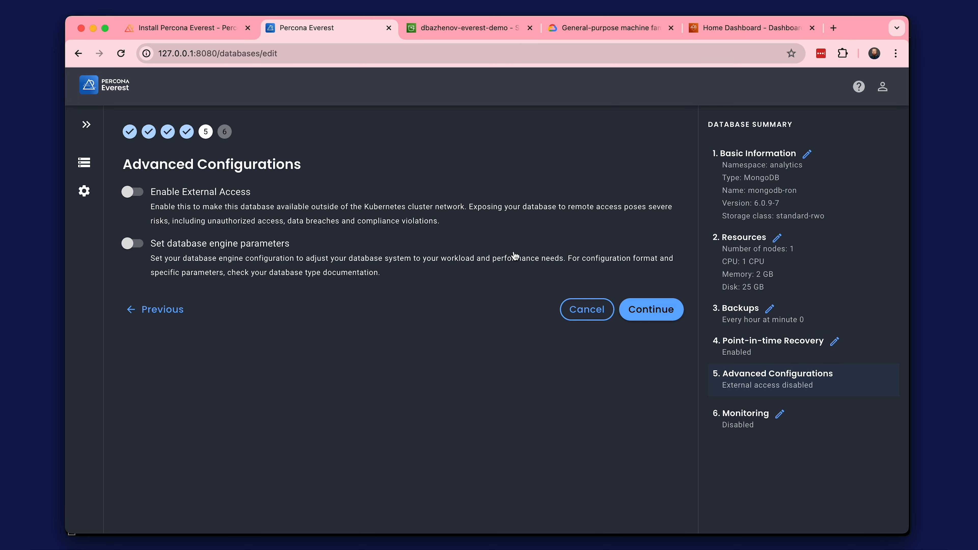
# Enable external access to mongodb-ron from source range 0.0.0.0/0 and submit the database changes without monitoring.
pyautogui.click(132, 191)
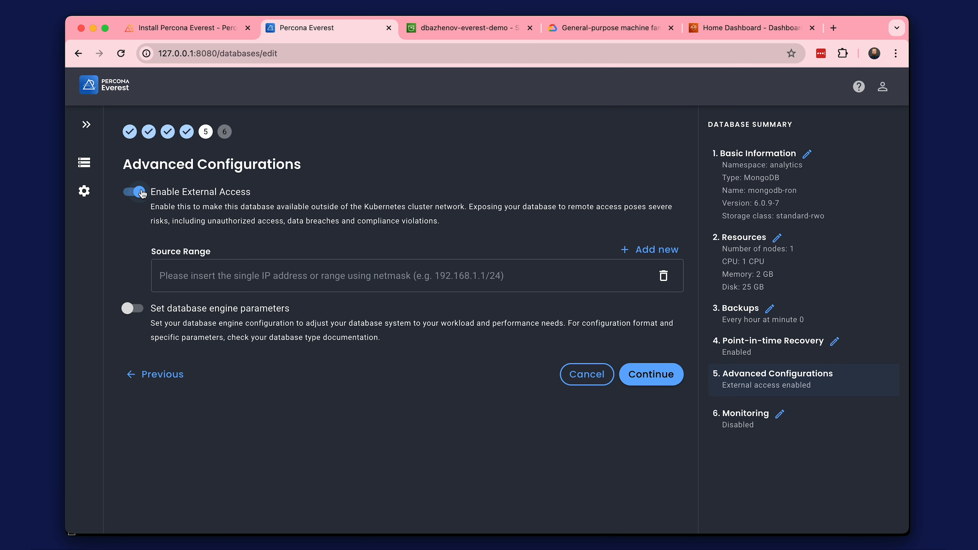
pyautogui.click(251, 274)
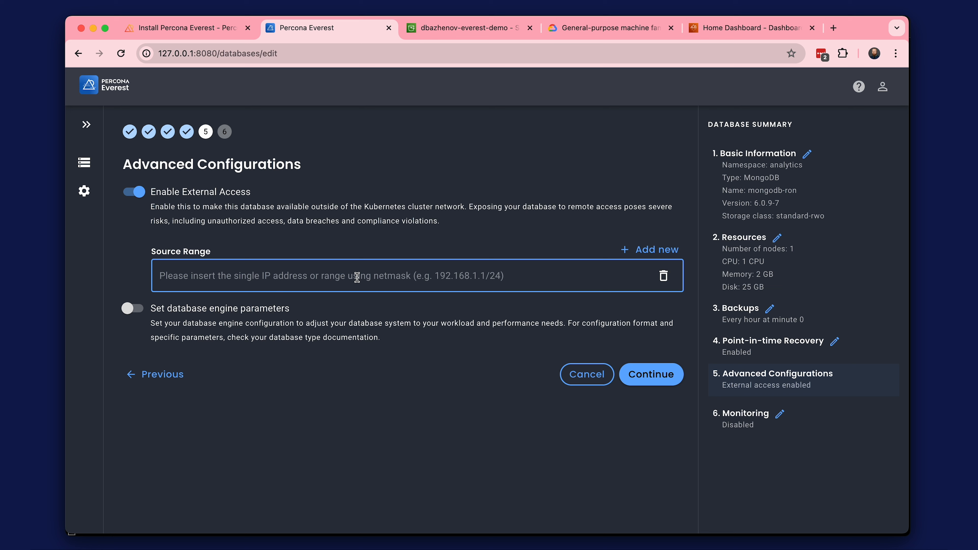
pyautogui.write('0.0.0.0/0')
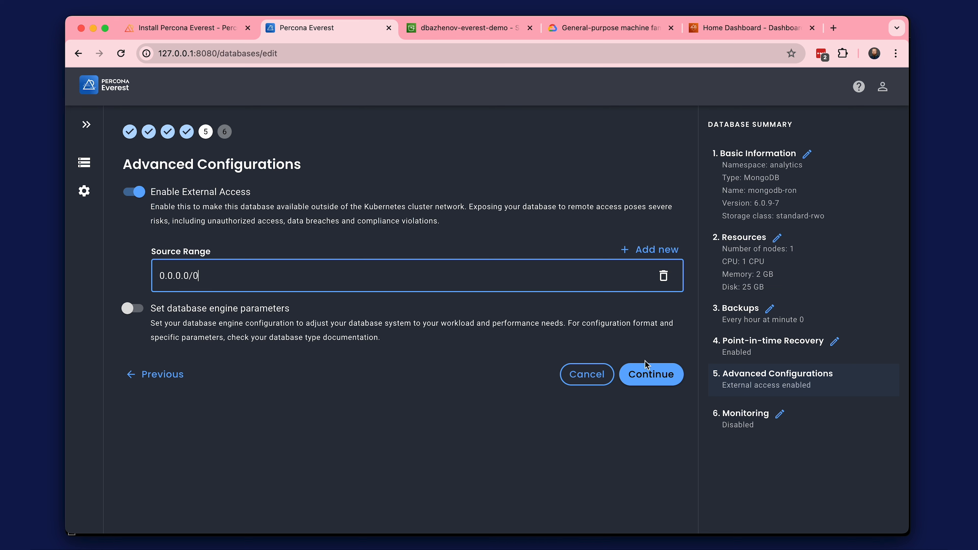
pyautogui.click(646, 372)
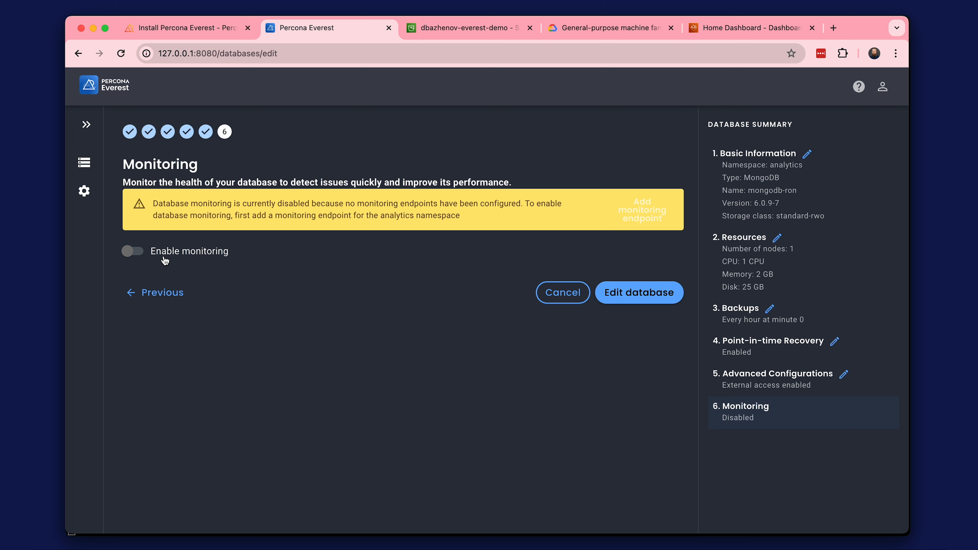
pyautogui.click(638, 292)
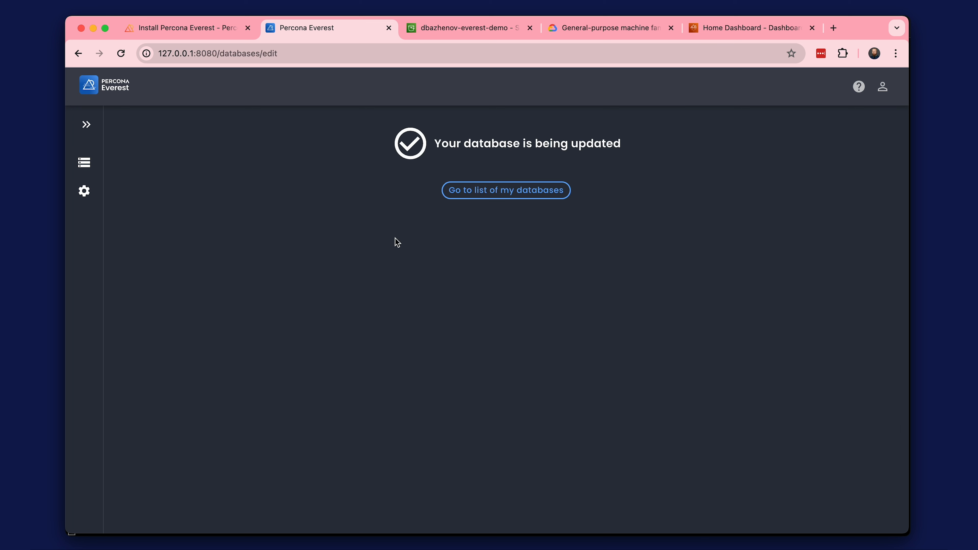
# Return to the databases list and open the backups of postgresql-dev.
pyautogui.click(466, 192)
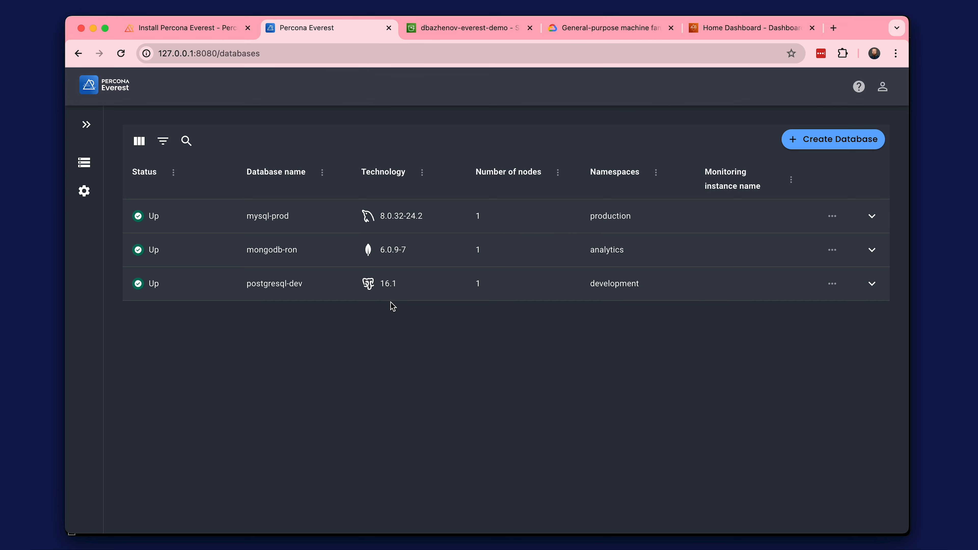
pyautogui.click(303, 279)
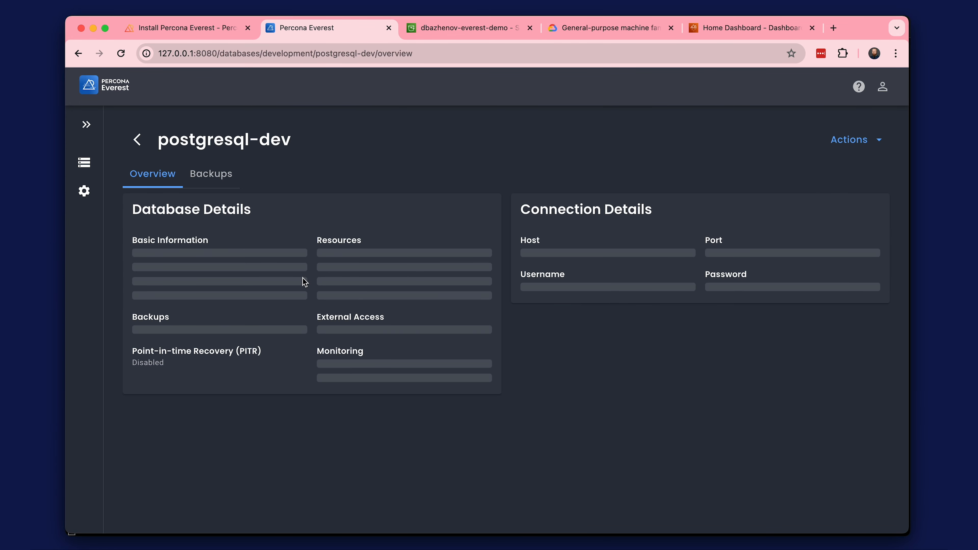
pyautogui.click(221, 181)
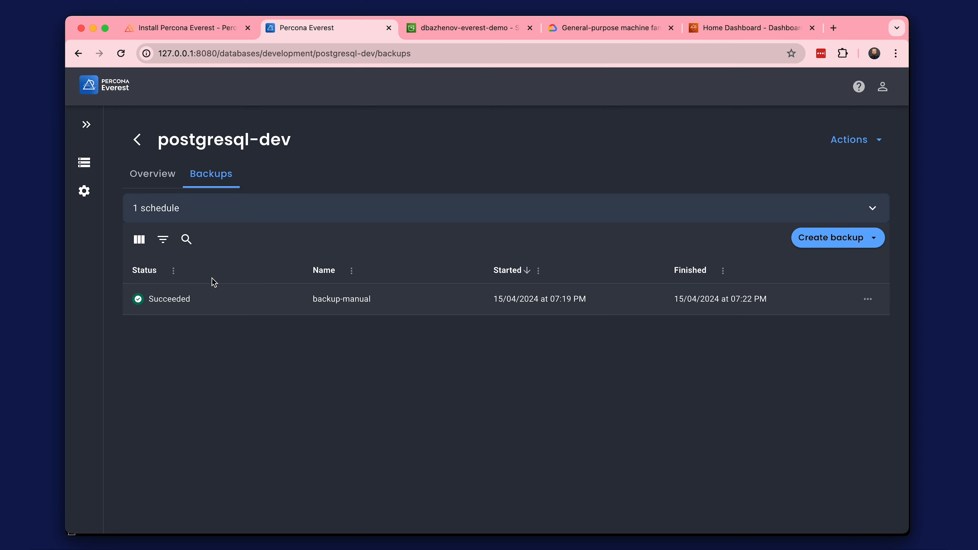
# Start creating a new database from the backup-manual backup of postgresql-dev.
pyautogui.click(869, 300)
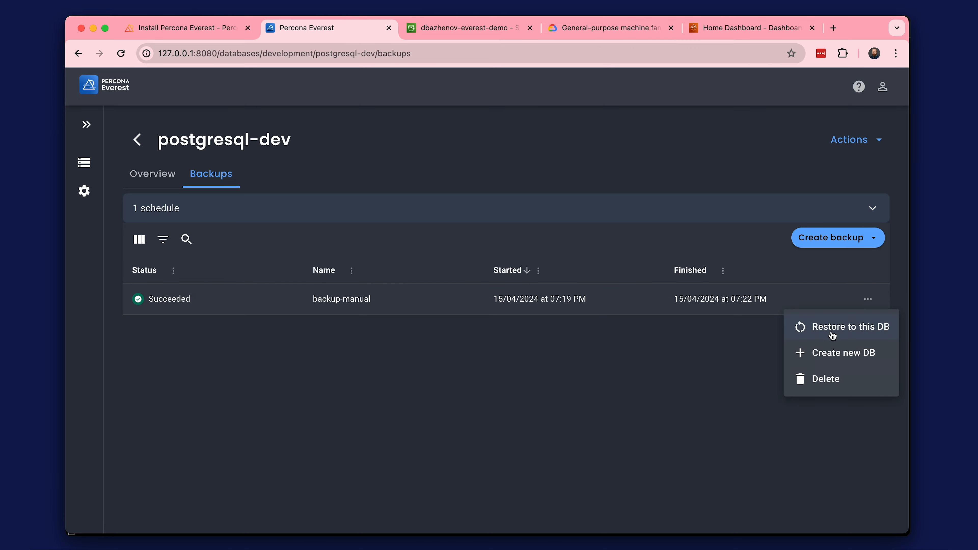
pyautogui.click(854, 360)
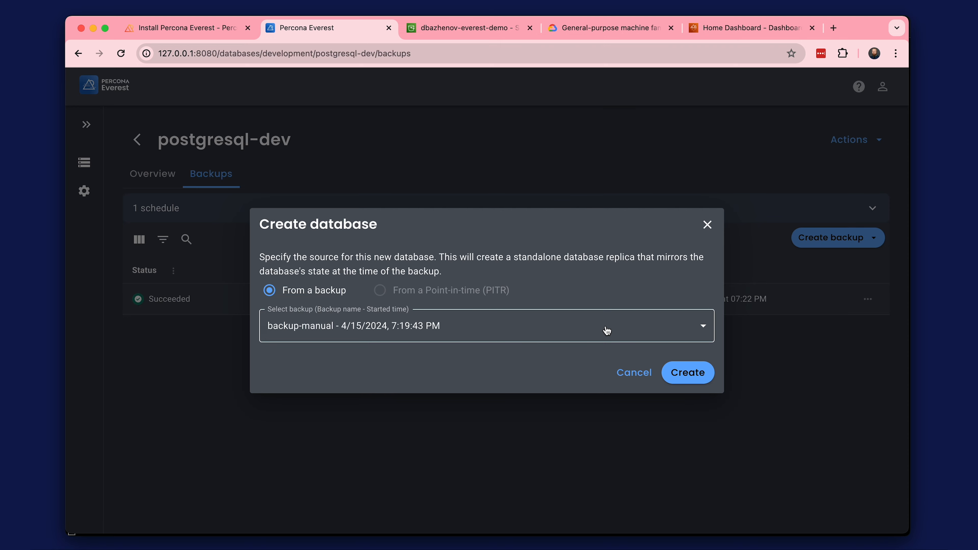
pyautogui.click(684, 373)
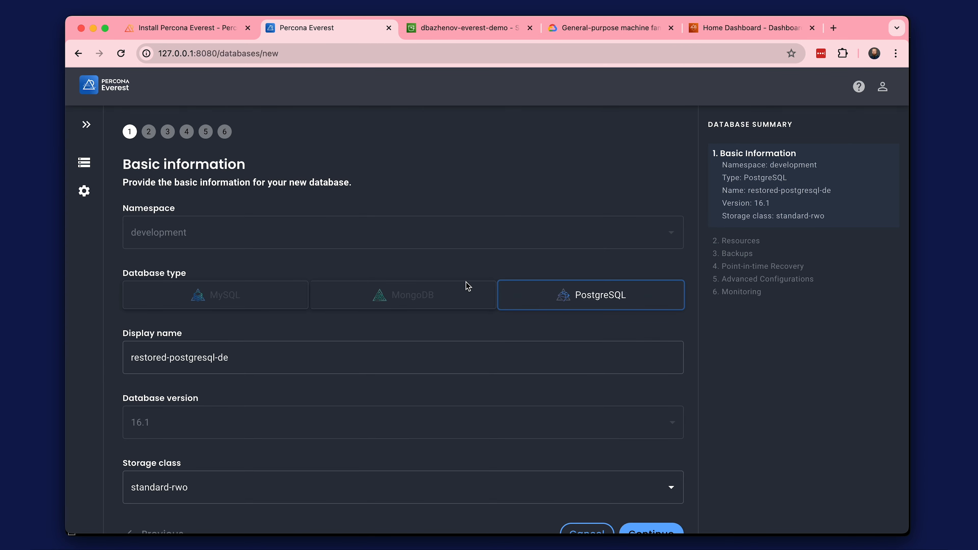
# Keep the prefilled name restored-postgresql-de, resources, backup schedule and point-in-time recovery, advancing to the new database's advanced configurations.
pyautogui.scroll(-2, 409, 322)
pyautogui.click(400, 319)
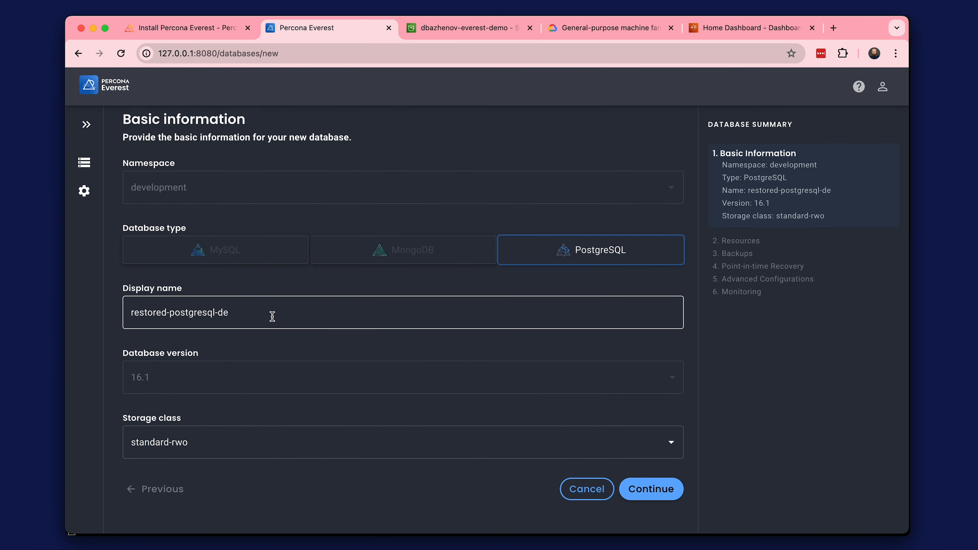
pyautogui.click(628, 483)
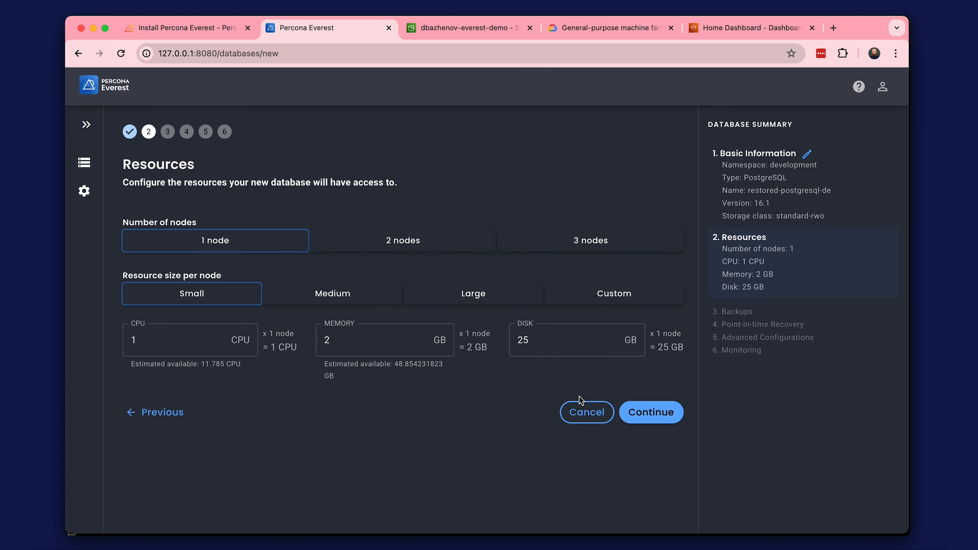
pyautogui.click(654, 418)
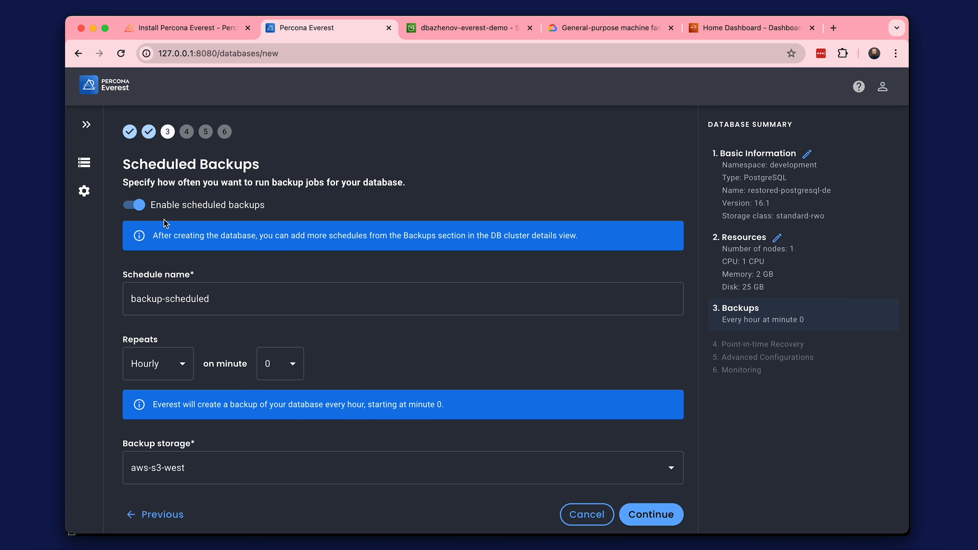
pyautogui.scroll(-1, 281, 338)
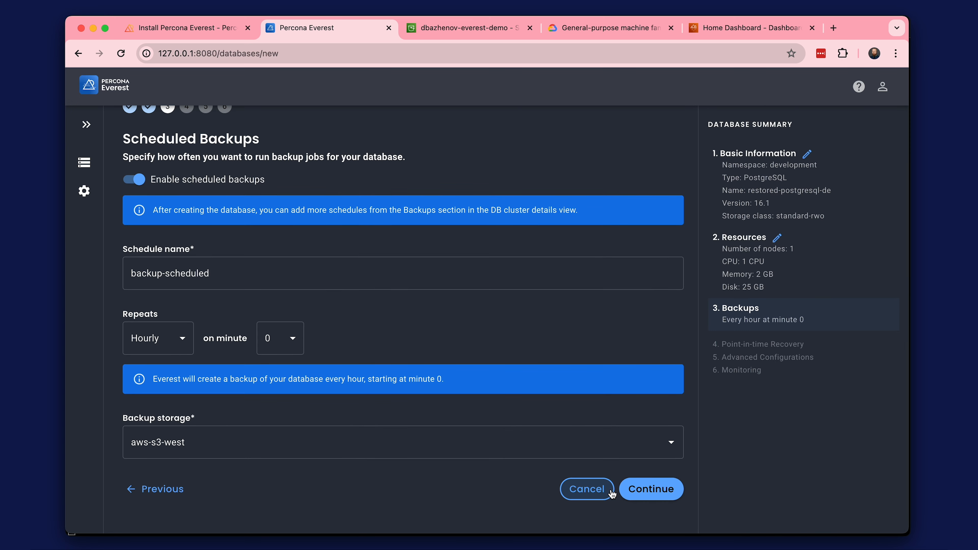
pyautogui.click(626, 491)
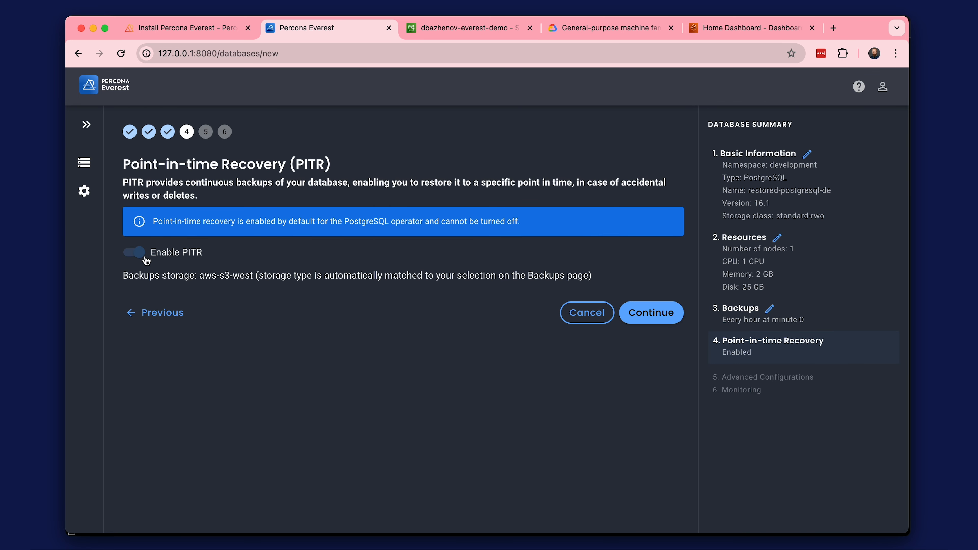
pyautogui.click(636, 317)
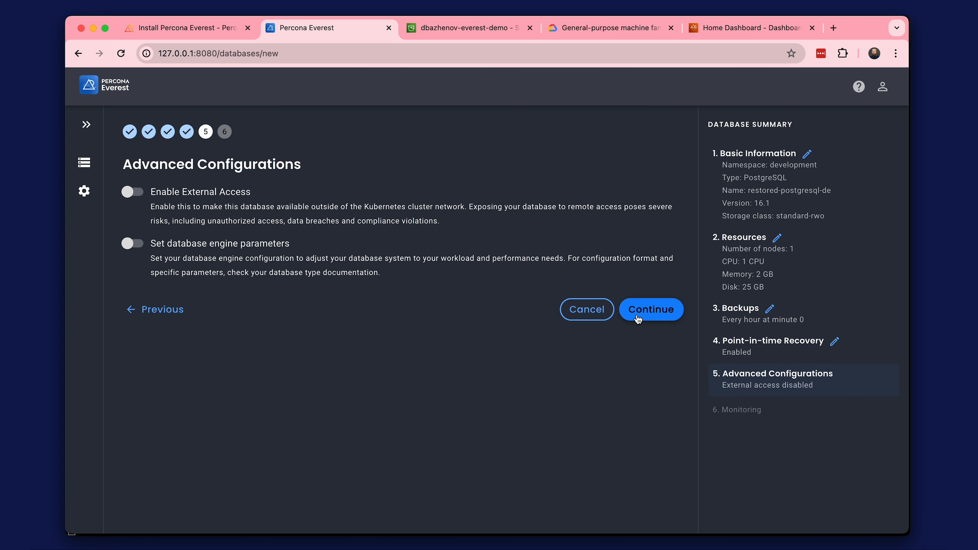
# Create the restored-postgresql-de database without external access, engine parameters or monitoring and return to the databases list.
pyautogui.click(645, 302)
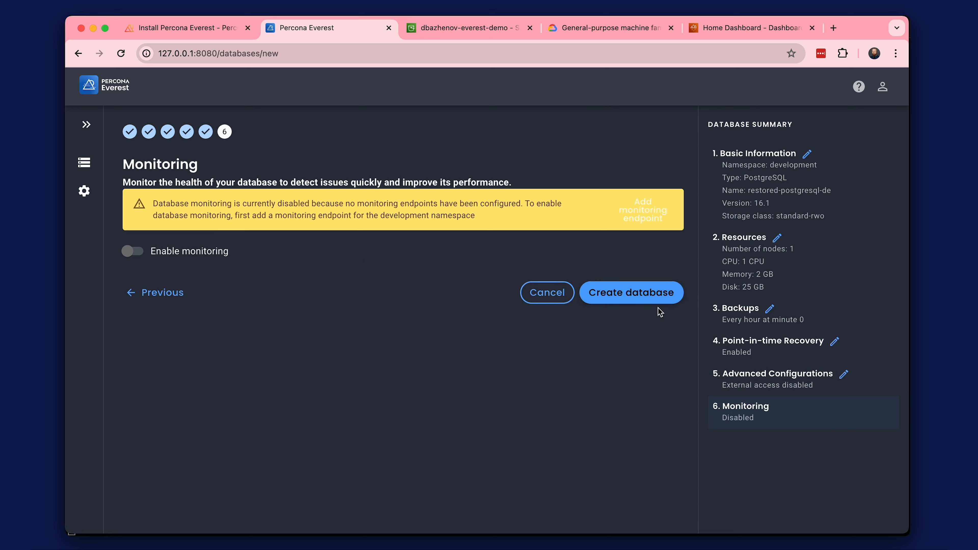
pyautogui.click(617, 293)
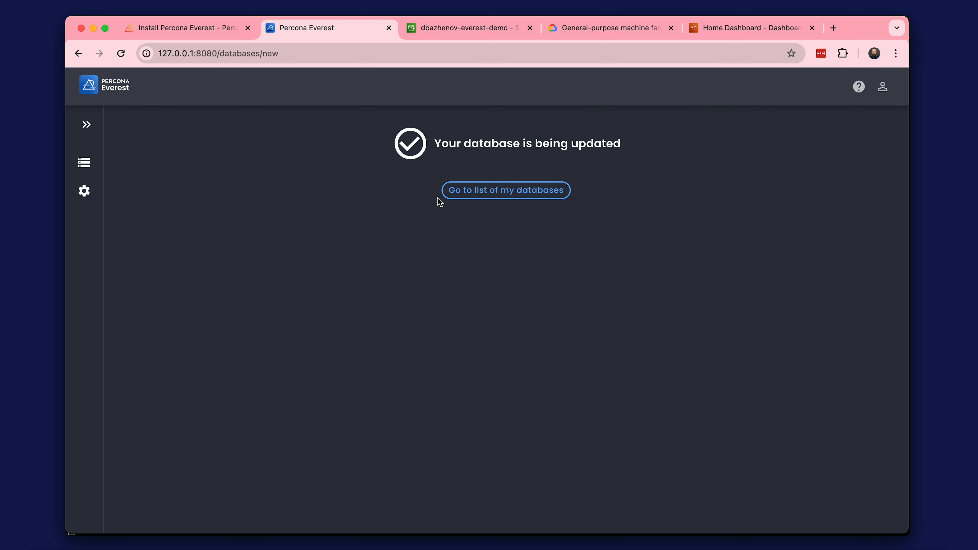
pyautogui.click(480, 190)
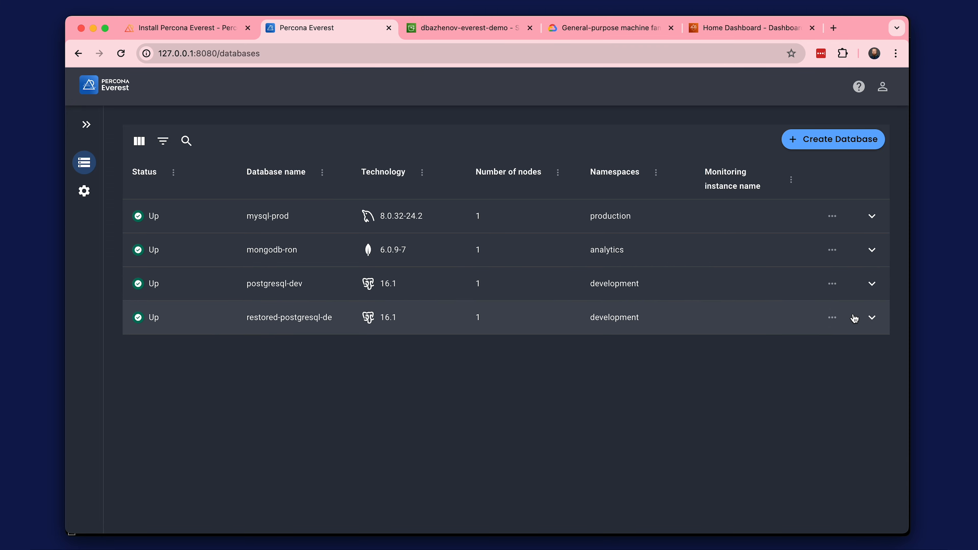
# Delete the restored-postgresql-de database, confirming the deletion with its name.
pyautogui.click(837, 318)
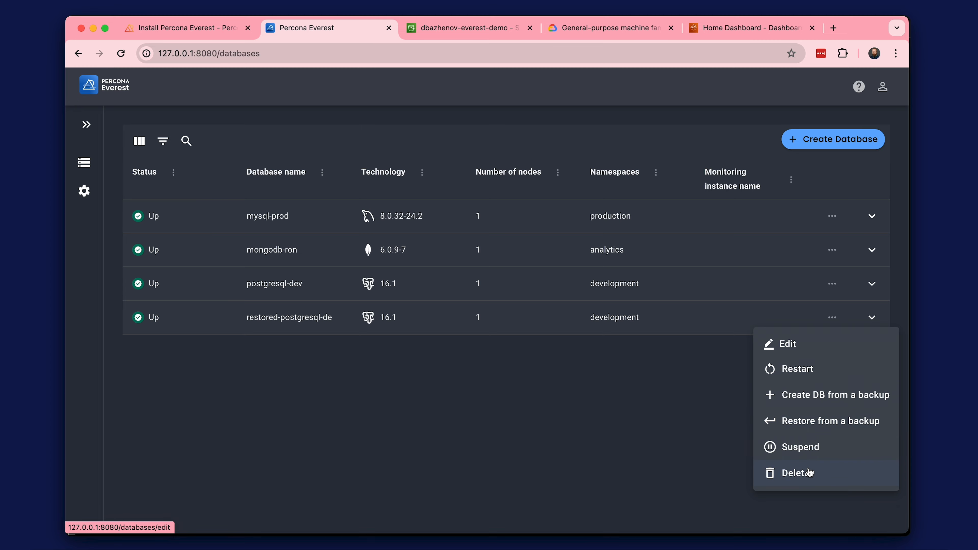
pyautogui.click(809, 473)
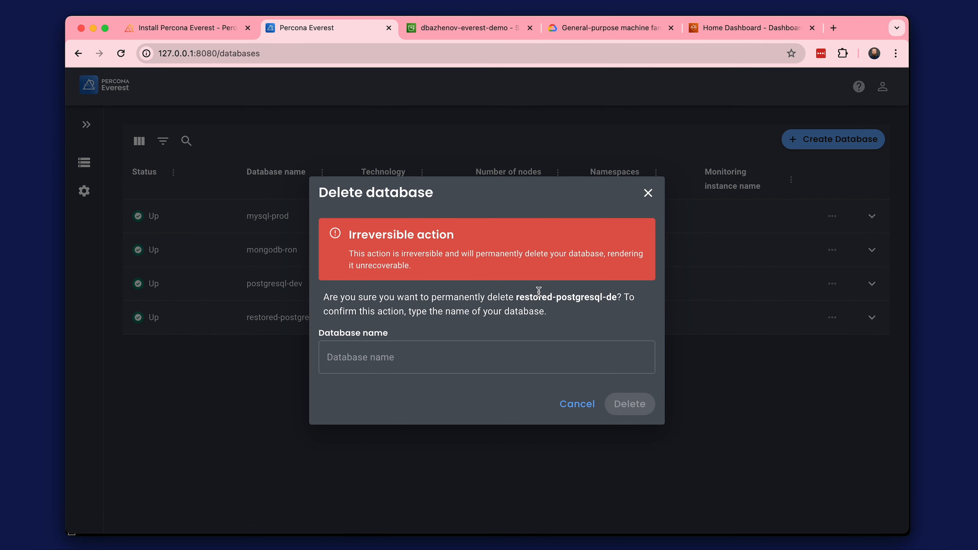
pyautogui.moveTo(518, 297); pyautogui.dragTo(617, 298)
pyautogui.click(508, 356)
pyautogui.write('restored-postgresql-de')
pyautogui.click(630, 406)
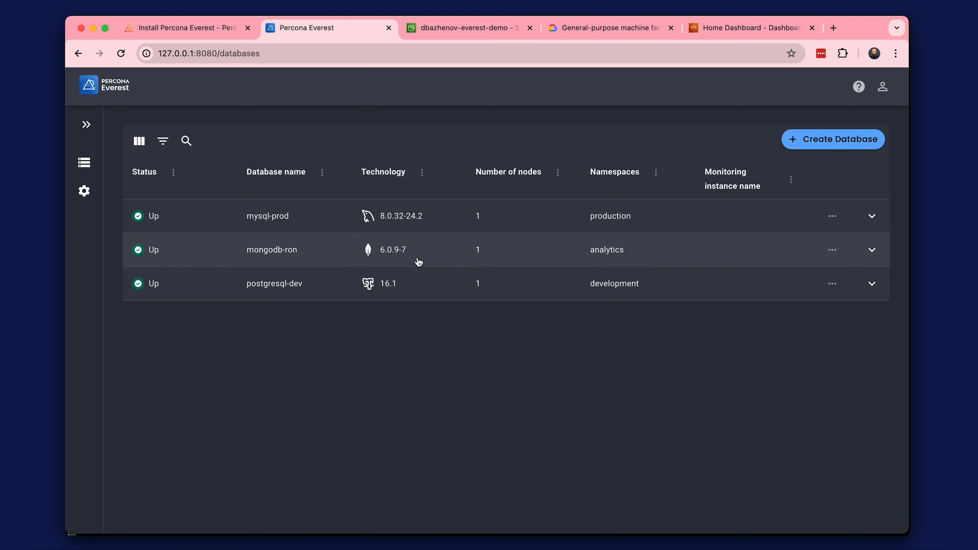
# In the backups of mongodb-ron, create a schedule named backup-daily that repeats daily at 12:00 AM.
pyautogui.click(419, 261)
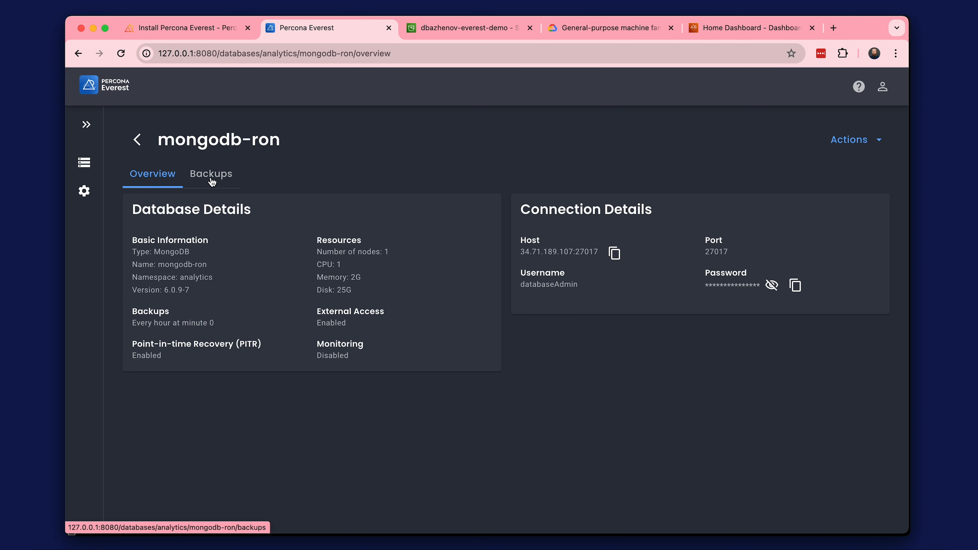
pyautogui.click(212, 180)
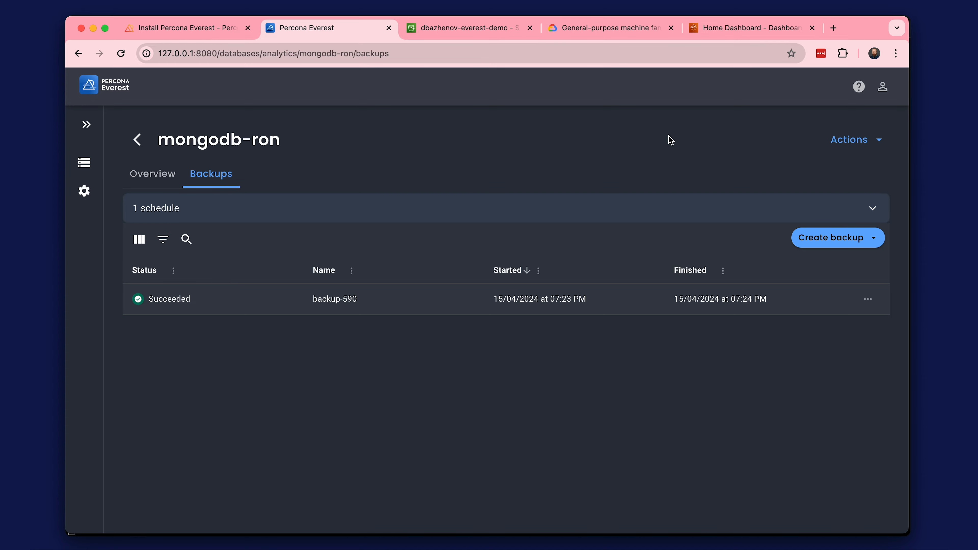
pyautogui.click(854, 240)
pyautogui.click(821, 281)
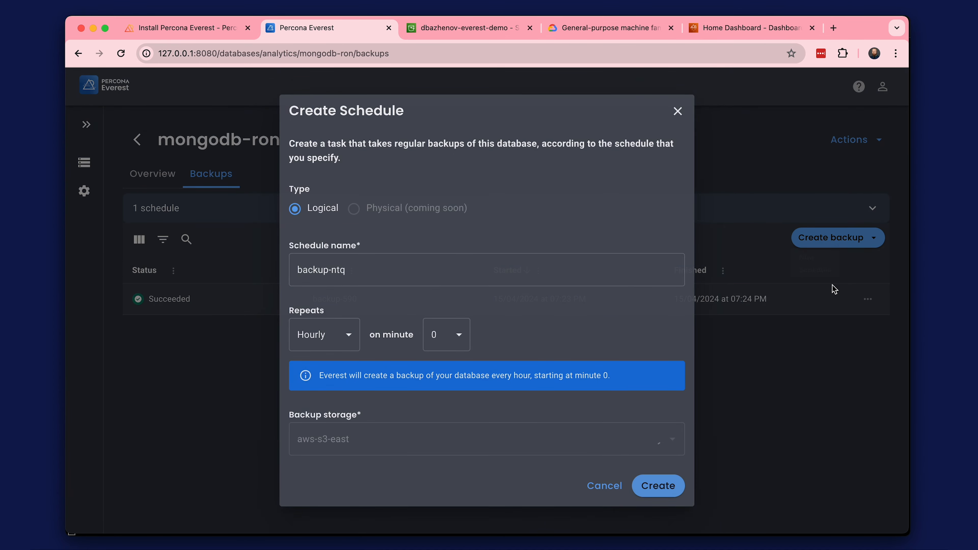
pyautogui.click(418, 301)
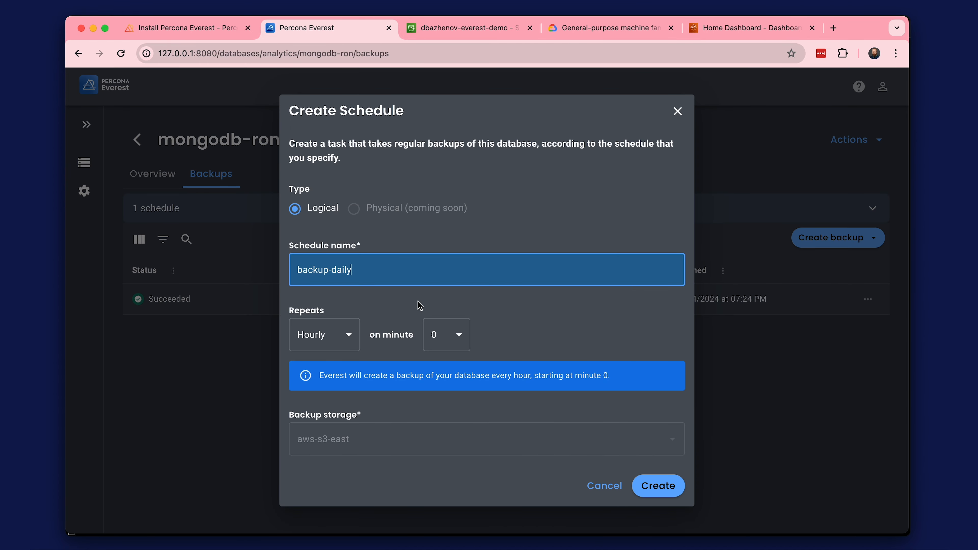
pyautogui.click(325, 339)
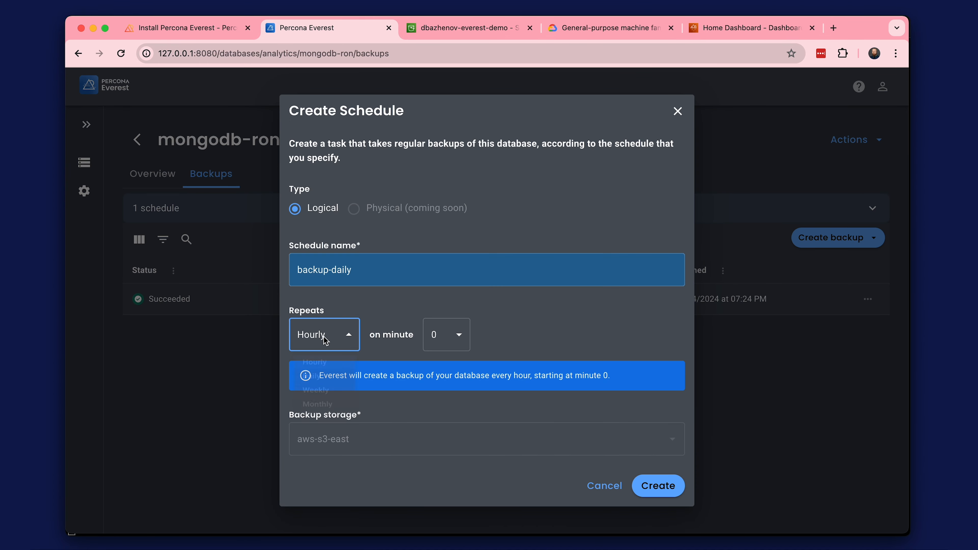
pyautogui.click(331, 386)
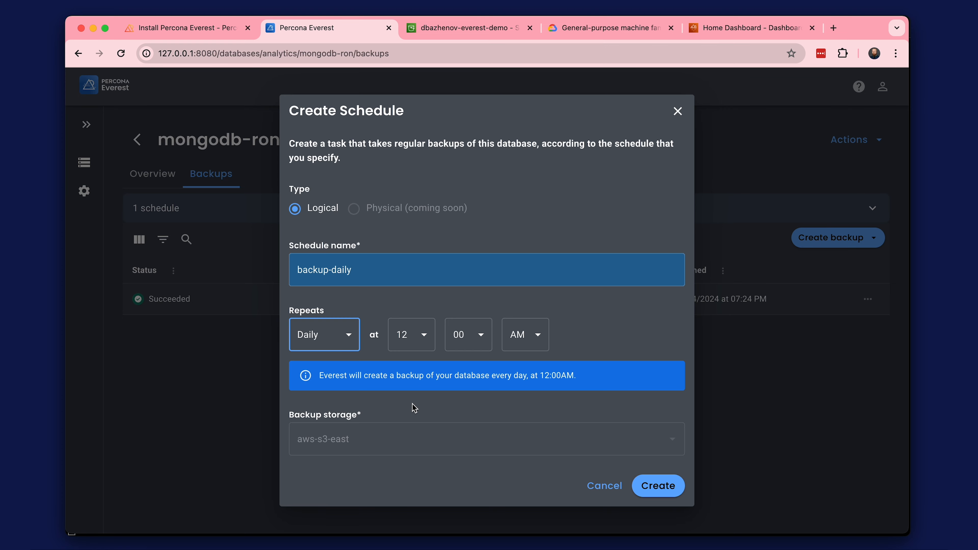
pyautogui.click(643, 481)
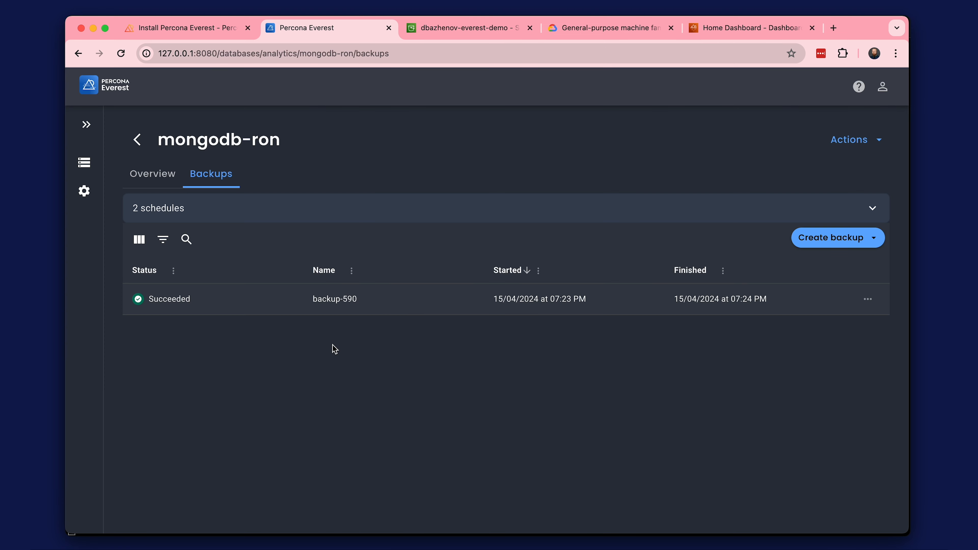
# Expand the schedules of mongodb-ron and add one named backup-monthly that repeats monthly on day 1 at 12:00 AM.
pyautogui.click(872, 215)
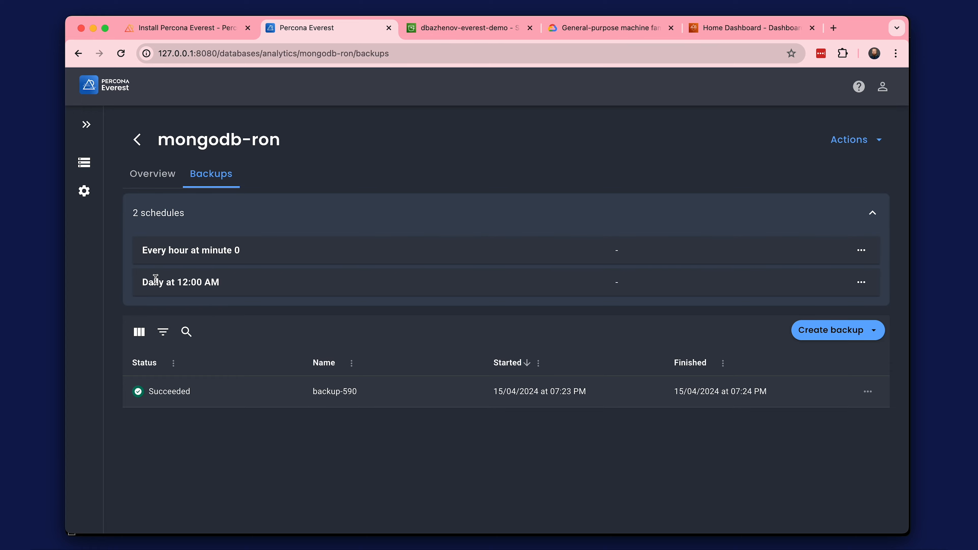
pyautogui.click(816, 329)
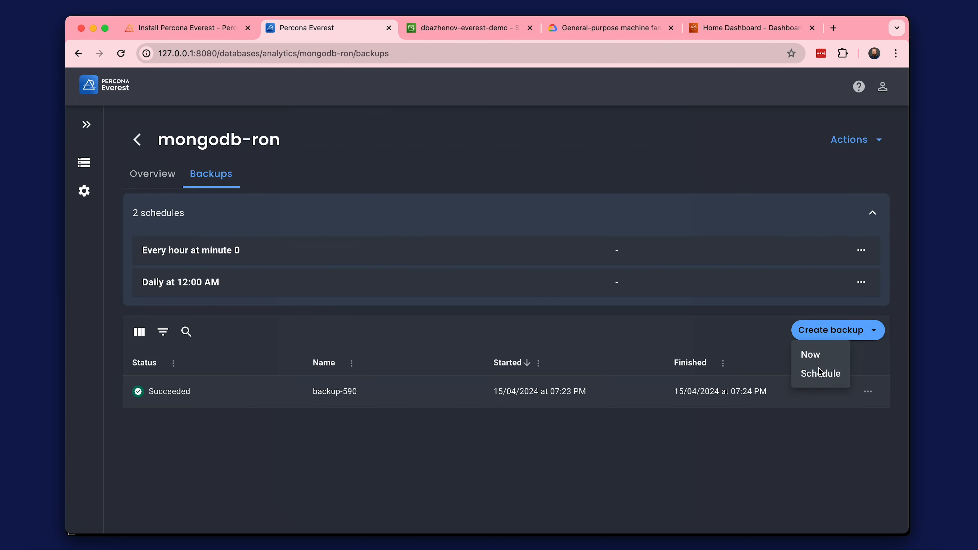
pyautogui.click(820, 373)
pyautogui.press('BackSpace')
pyautogui.press('BackSpace')
pyautogui.press('BackSpace')
pyautogui.write('monthly')
pyautogui.click(339, 333)
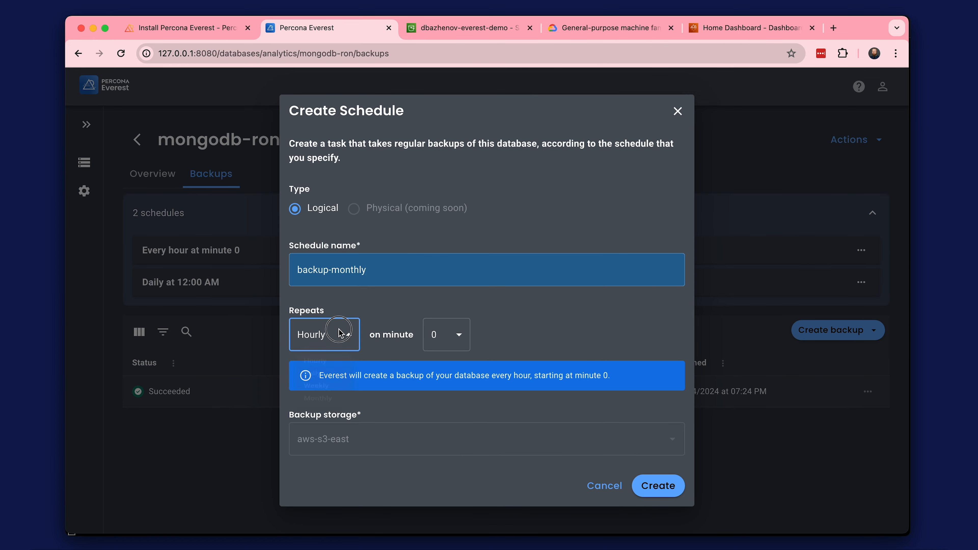
pyautogui.click(328, 421)
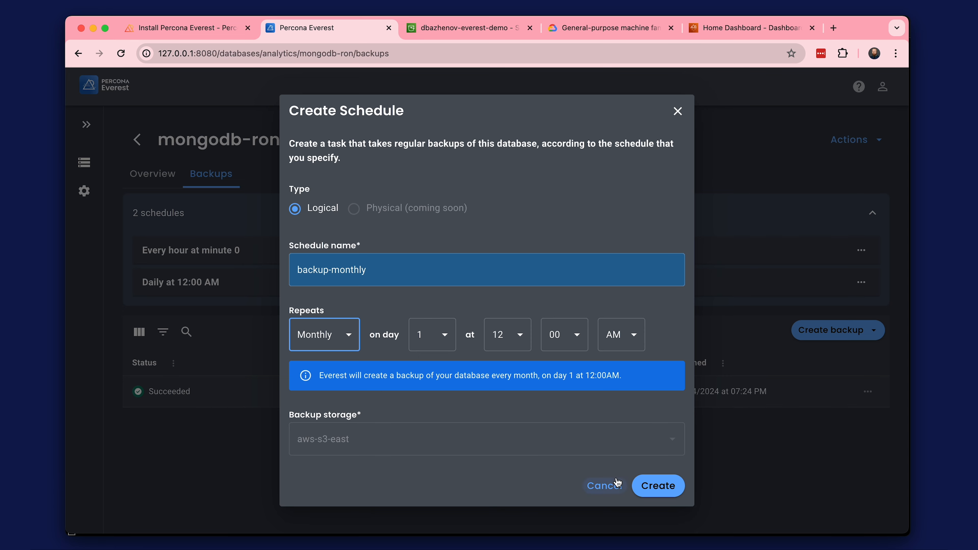
pyautogui.click(664, 489)
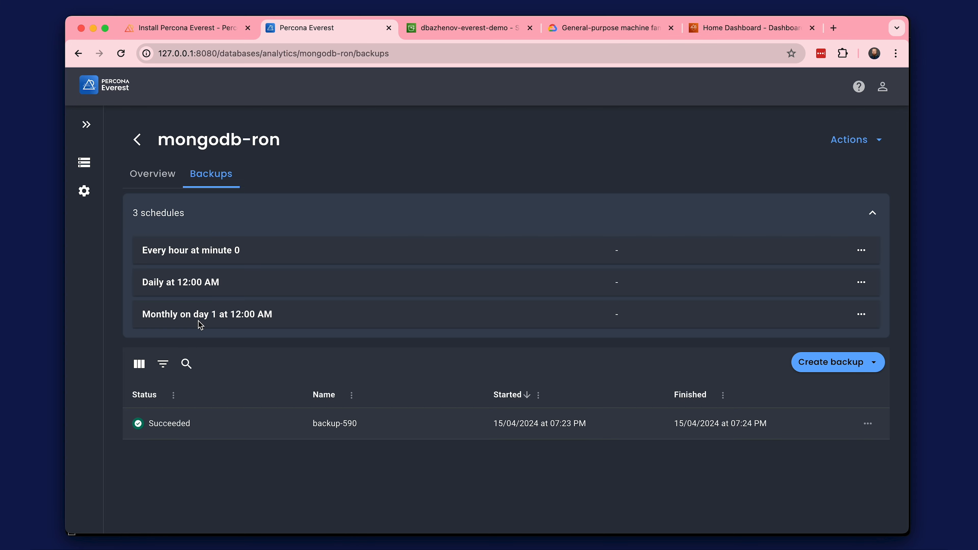
# From the databases list, start creating a new database from mysql-prod's point-in-time recovery at 15/04/2024 07:28:00 PM.
pyautogui.click(92, 168)
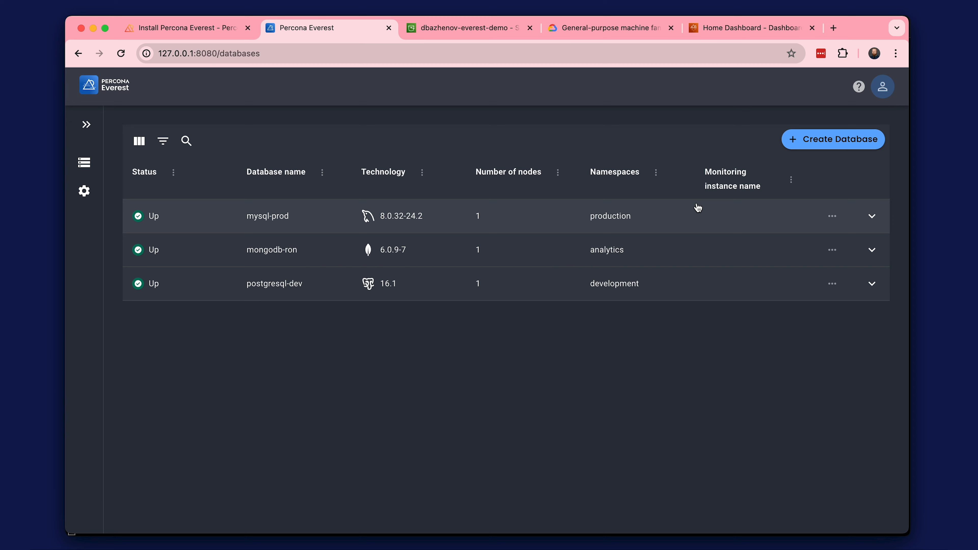
pyautogui.click(833, 217)
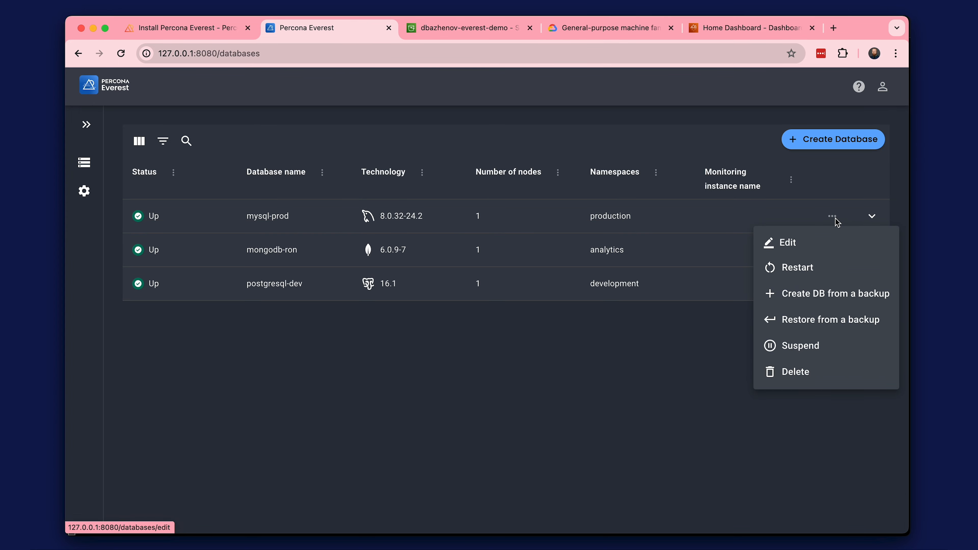
pyautogui.click(808, 297)
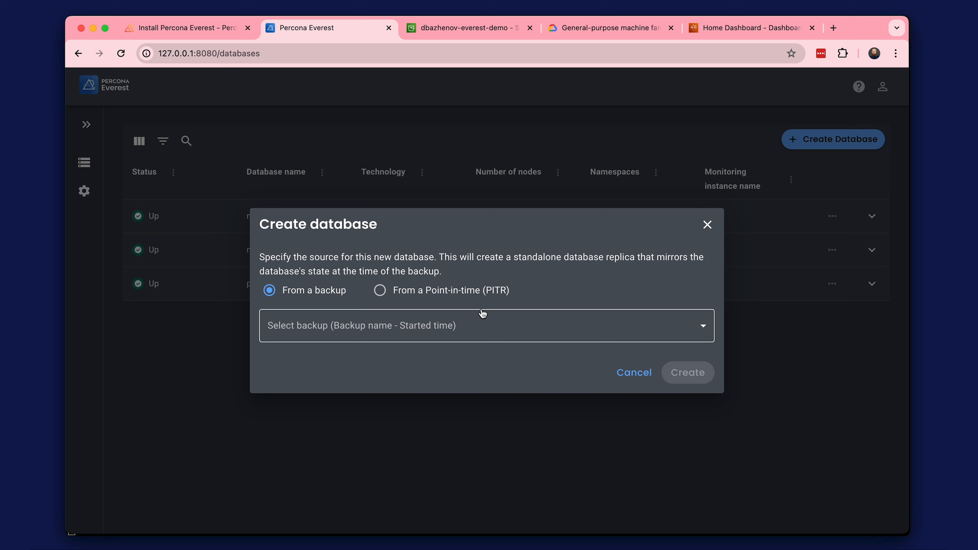
pyautogui.click(469, 291)
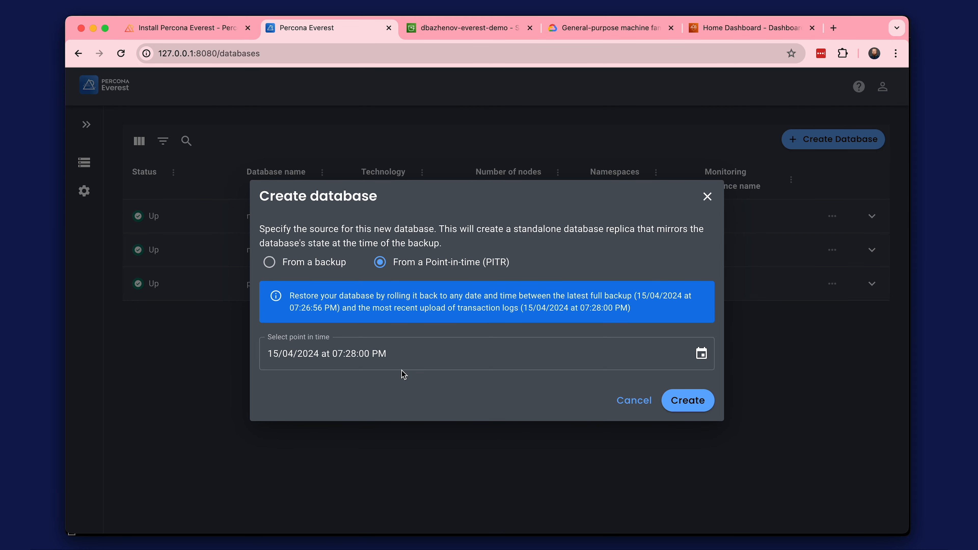
pyautogui.click(701, 353)
pyautogui.click(573, 384)
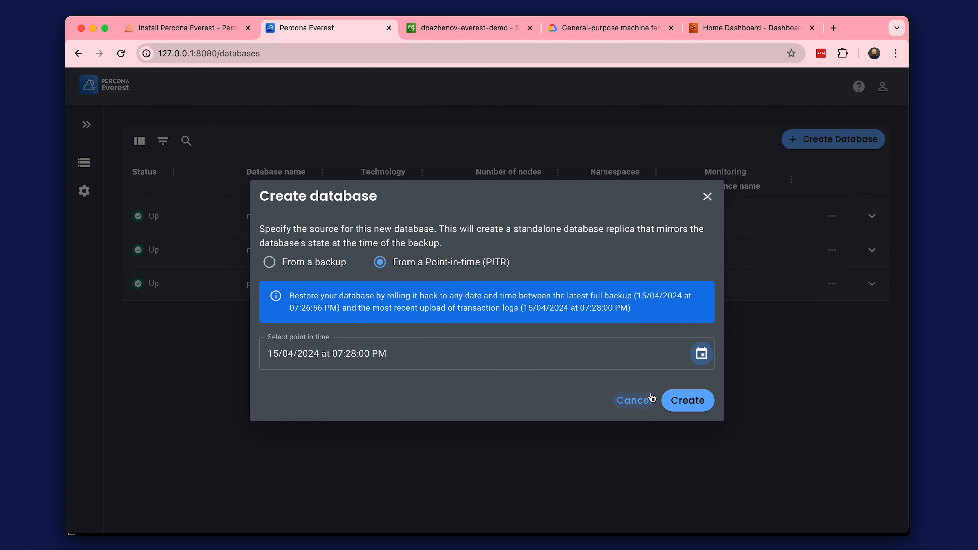
pyautogui.click(678, 401)
# Keep the prefilled basic information for restored-mysql-prod-me and set its resources to 0.6 CPU and 10 GB disk.
pyautogui.scroll(-1, 403, 352)
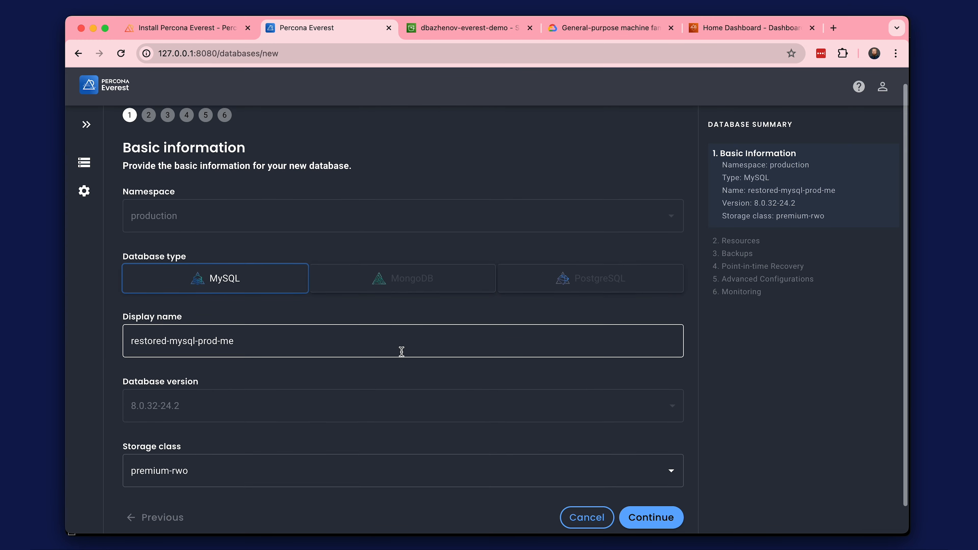
pyautogui.click(651, 518)
pyautogui.doubleClick(134, 340)
pyautogui.write('0.6')
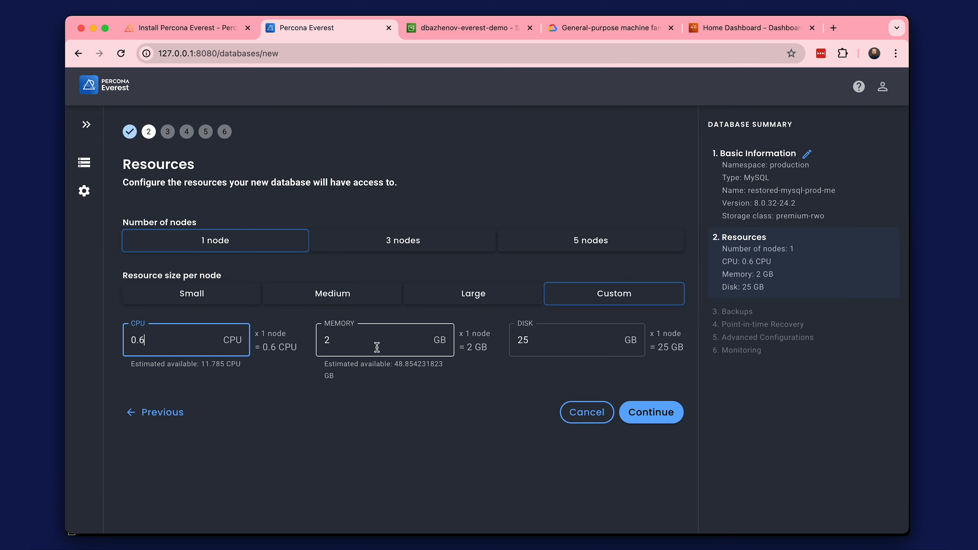
pyautogui.doubleClick(518, 341)
pyautogui.write('10')
pyautogui.click(635, 410)
# Set the scheduled backups to hourly, keep the remaining settings, create restored-mysql-prod-me and return to the databases list.
pyautogui.click(150, 339)
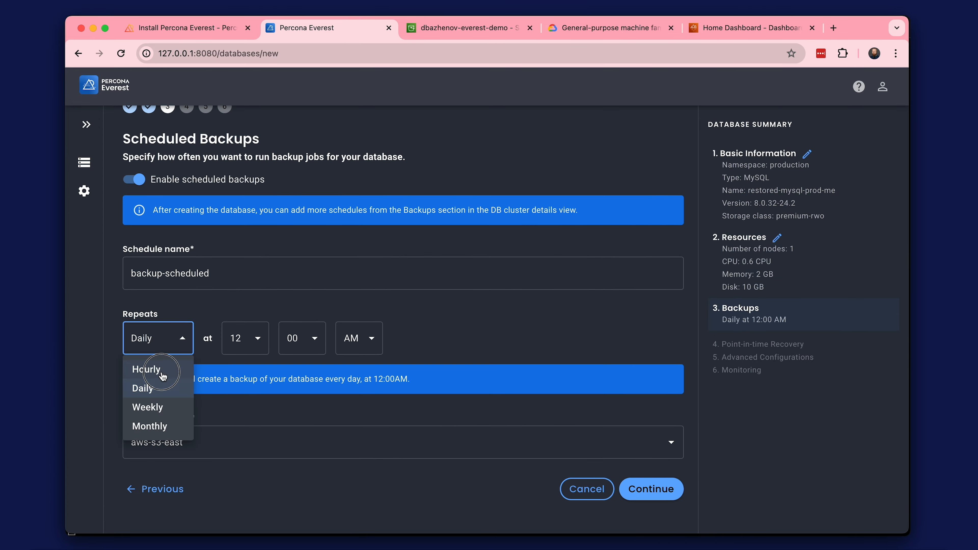
pyautogui.click(158, 373)
pyautogui.click(636, 488)
pyautogui.click(651, 330)
pyautogui.scroll(-10, 236, 275)
pyautogui.click(641, 366)
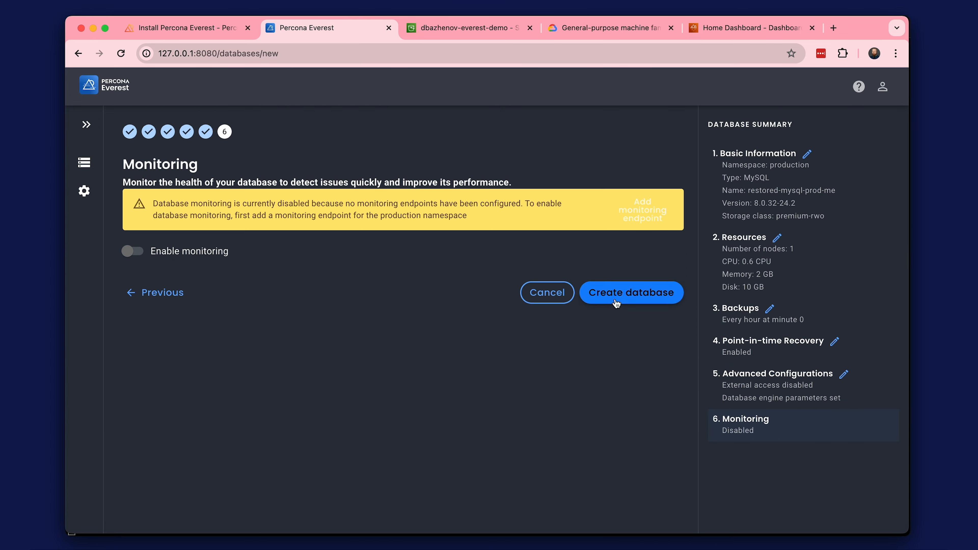
pyautogui.click(624, 292)
pyautogui.click(476, 194)
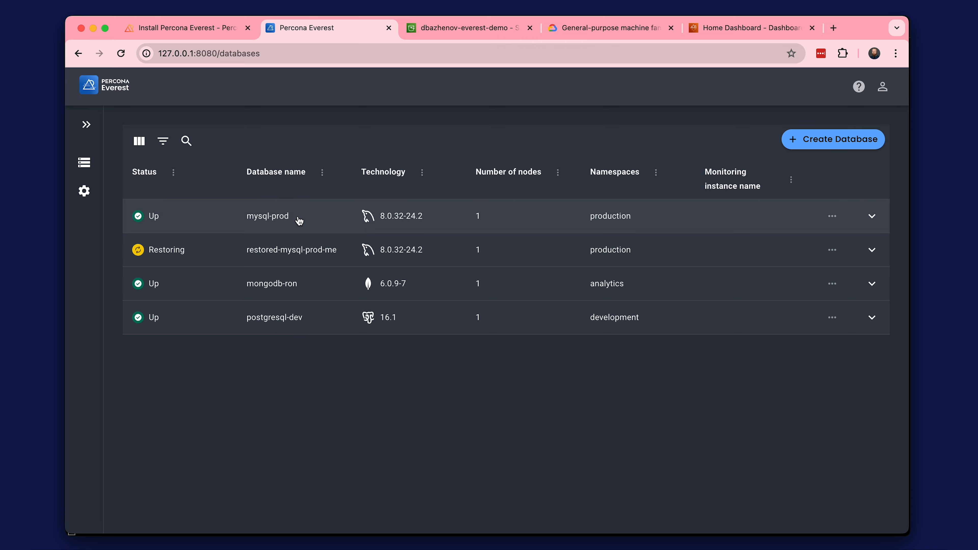
# Open the backups of mysql-prod and review its schedules and the actions available for the cron-created backup.
pyautogui.click(321, 217)
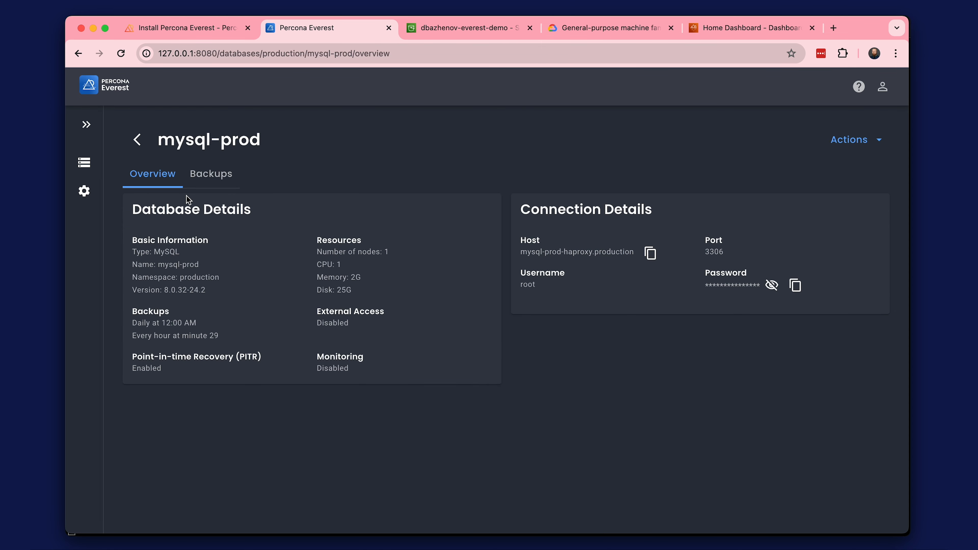
pyautogui.click(210, 180)
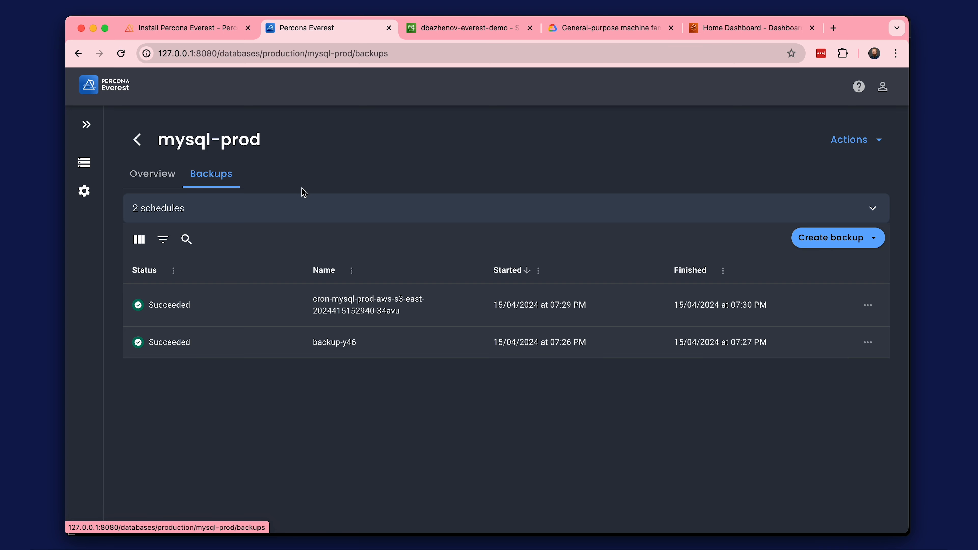
pyautogui.click(874, 210)
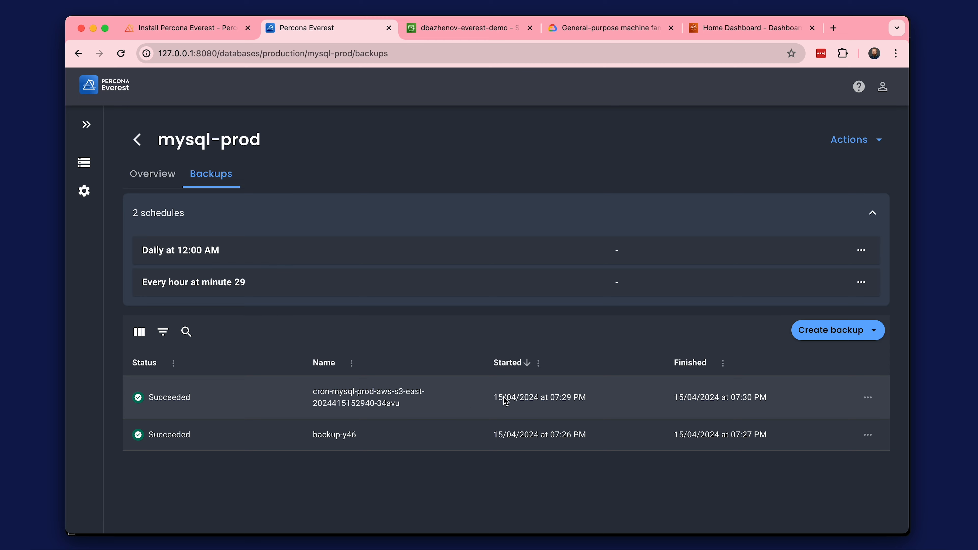
pyautogui.click(869, 399)
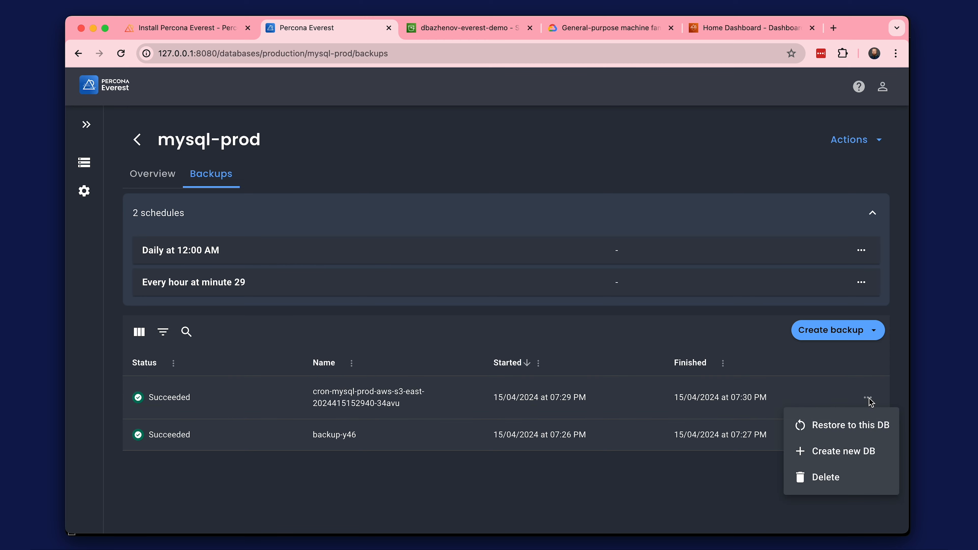
pyautogui.click(724, 470)
# Delete the backup-y46 backup of mysql-prod and confirm the deletion.
pyautogui.click(867, 435)
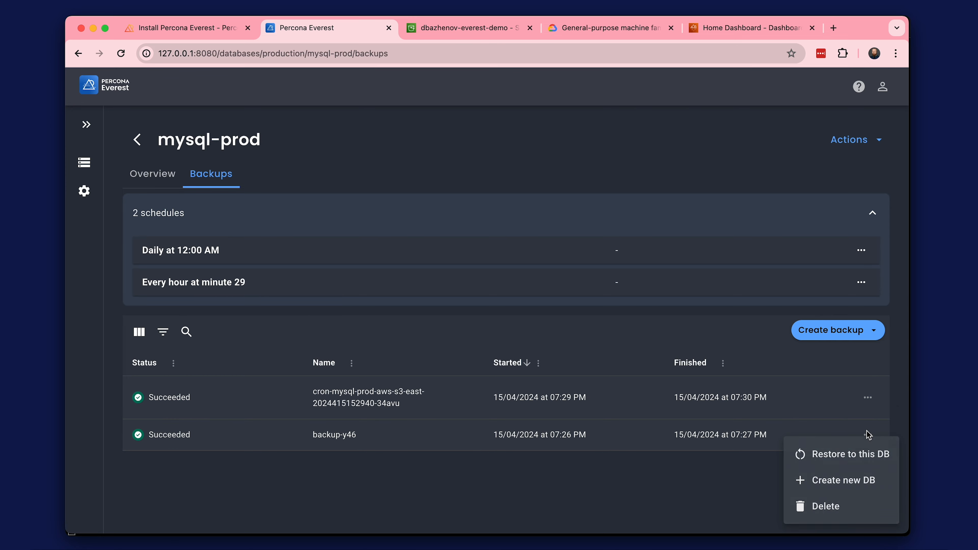
pyautogui.click(829, 506)
pyautogui.click(595, 342)
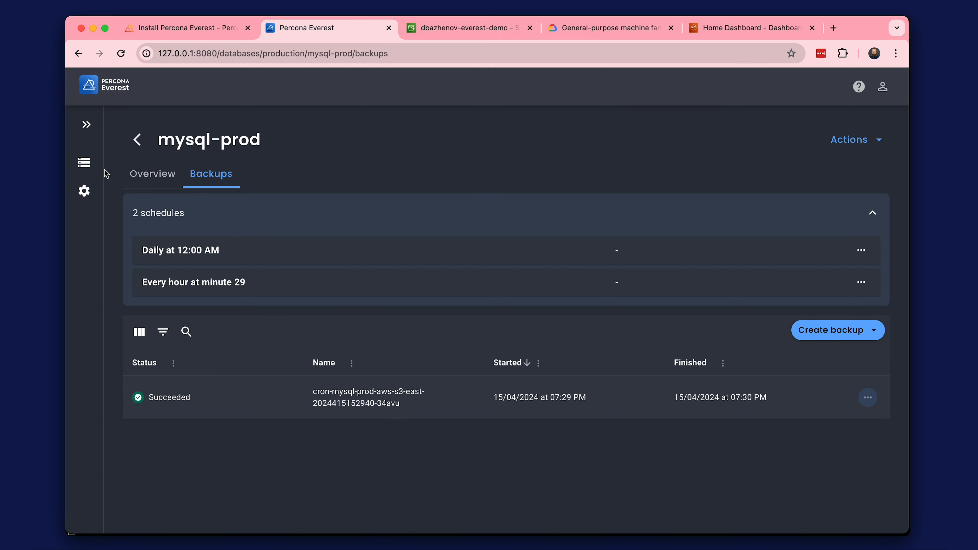
# Open the backup storages settings.
pyautogui.click(84, 190)
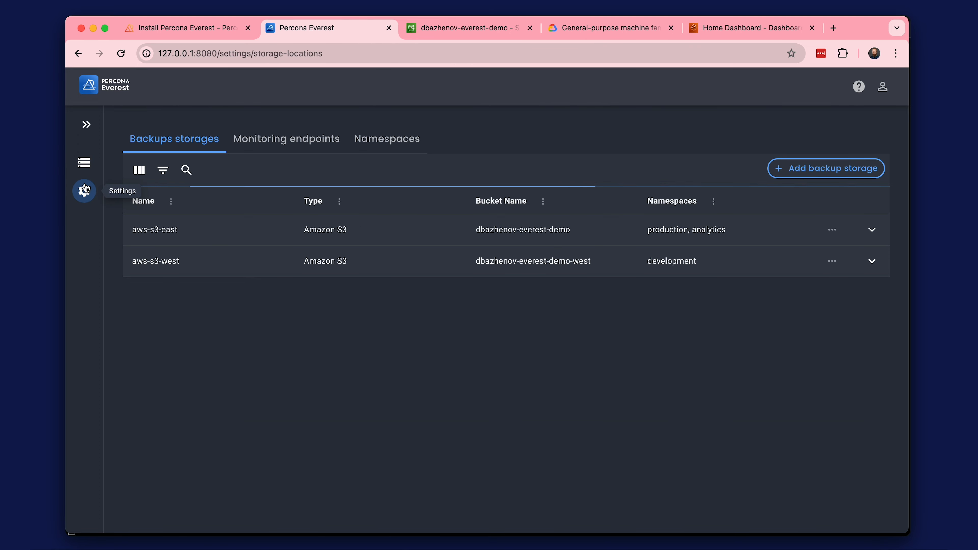